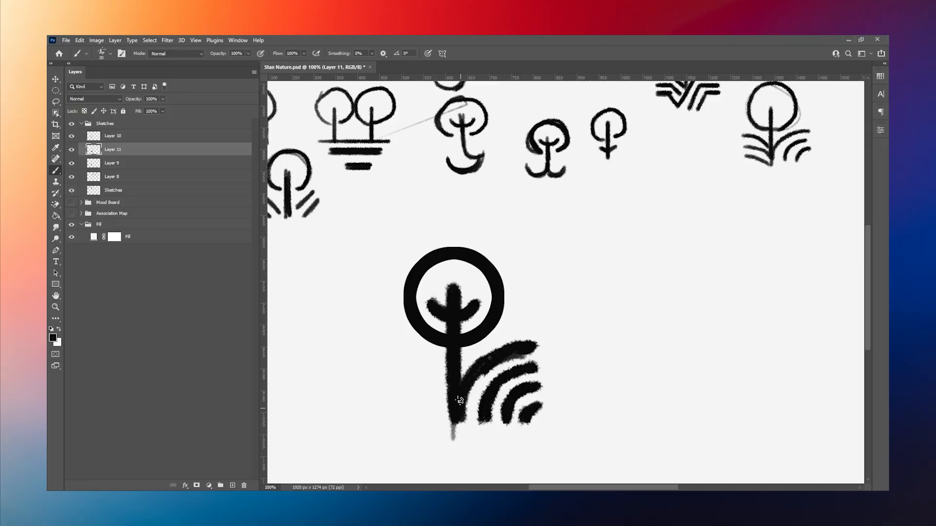
Mirror the curved grass strokes to the other side of the tree trunk on a new layer
{"action": "key", "text": "l"}
{"action": "right_click", "coordinate": [519, 221]}
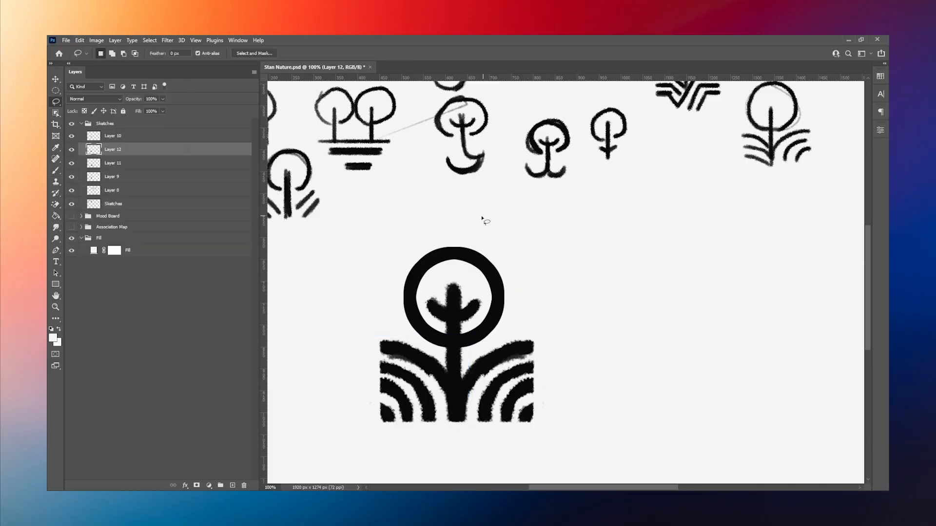
{"action": "right_click", "coordinate": [122, 136]}
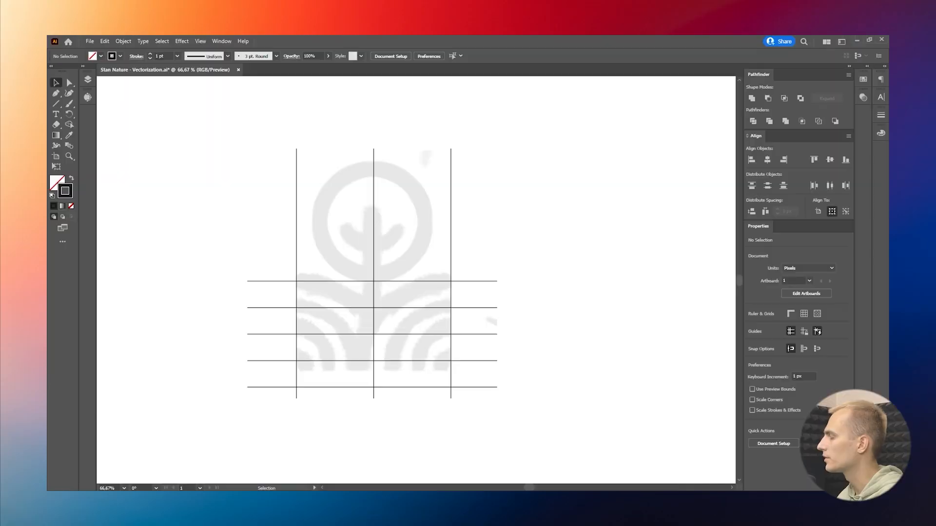
Draw a circle about 129 px in diameter centred where the lowest horizontal and rightmost vertical lines cross, and copy it
{"action": "key", "text": "l"}
{"action": "left_click_drag", "start_coordinate": [451, 388], "coordinate": [478, 414]}
{"action": "key", "text": "ctrl+c"}
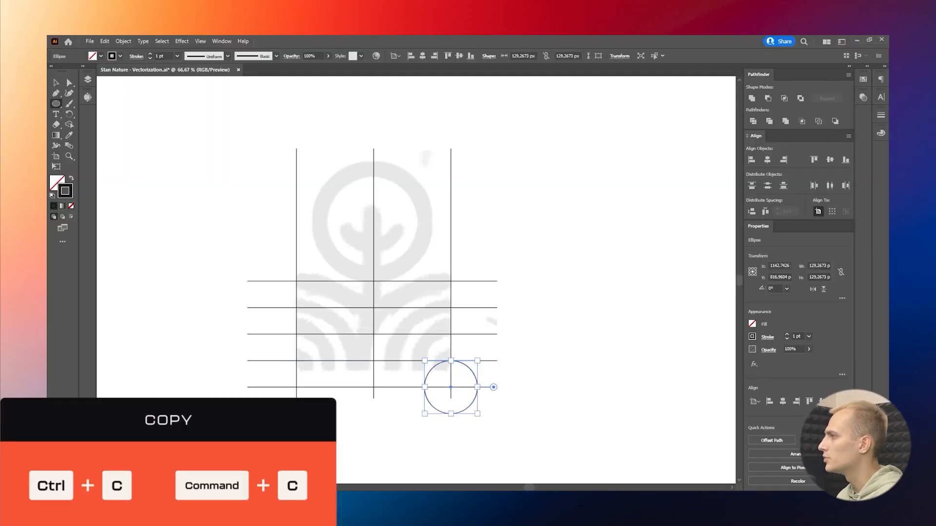
{"action": "key", "text": "ctrl+shift+v"}
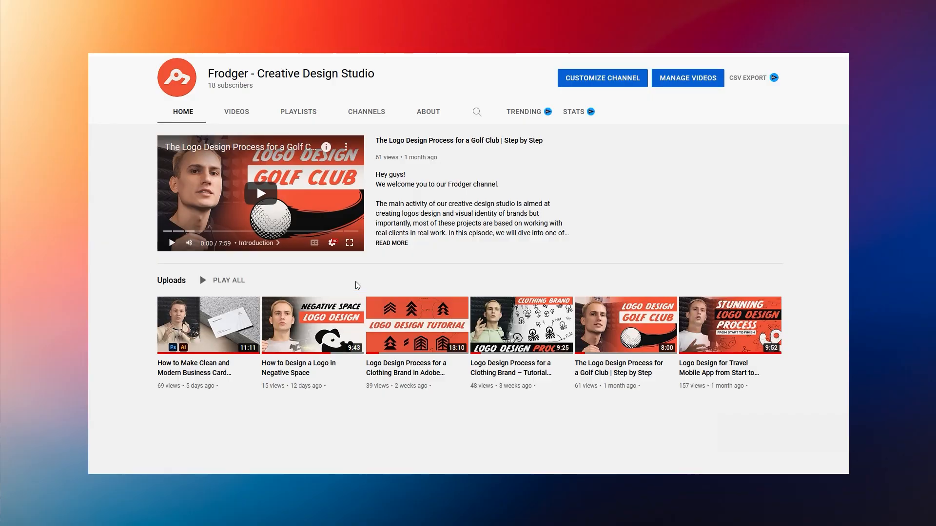
{"action": "mouse_move", "coordinate": [374, 279]}
{"action": "left_mouse_down"}
{"action": "mouse_move", "coordinate": [543, 275]}
{"action": "mouse_move", "coordinate": [579, 295]}
{"action": "mouse_move", "coordinate": [574, 357]}
{"action": "mouse_move", "coordinate": [512, 404]}
{"action": "mouse_move", "coordinate": [420, 414]}
{"action": "mouse_move", "coordinate": [368, 387]}
{"action": "mouse_move", "coordinate": [355, 343]}
{"action": "mouse_move", "coordinate": [364, 288]}
{"action": "mouse_move", "coordinate": [384, 270]}
{"action": "left_mouse_up"}
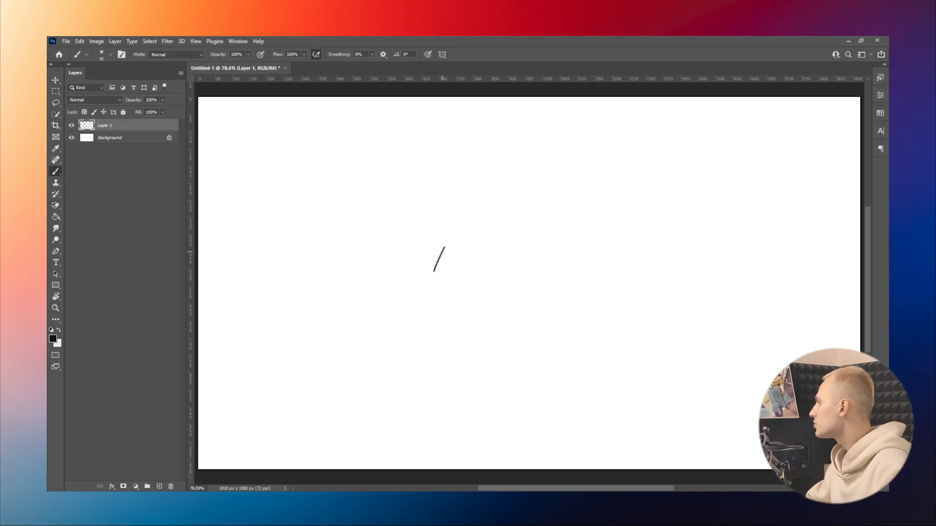
Handwrite the brand name "Mottcha" near the middle of the canvas as the centre of an association map
{"action": "left_click_drag", "start_coordinate": [444, 248], "coordinate": [449, 271]}
{"action": "left_click_drag", "start_coordinate": [459, 261], "coordinate": [461, 263]}
{"action": "mouse_move", "coordinate": [478, 249]}
{"action": "left_mouse_down"}
{"action": "mouse_move", "coordinate": [466, 272]}
{"action": "mouse_move", "coordinate": [480, 272]}
{"action": "left_mouse_up"}
{"action": "left_click_drag", "start_coordinate": [465, 260], "coordinate": [488, 259]}
{"action": "left_click_drag", "start_coordinate": [495, 259], "coordinate": [505, 268]}
{"action": "left_click_drag", "start_coordinate": [516, 261], "coordinate": [521, 265]}
Draw a branch line from Mottcha towards the upper left and handwrite "streetwear" at its end
{"action": "left_click_drag", "start_coordinate": [402, 203], "coordinate": [430, 240]}
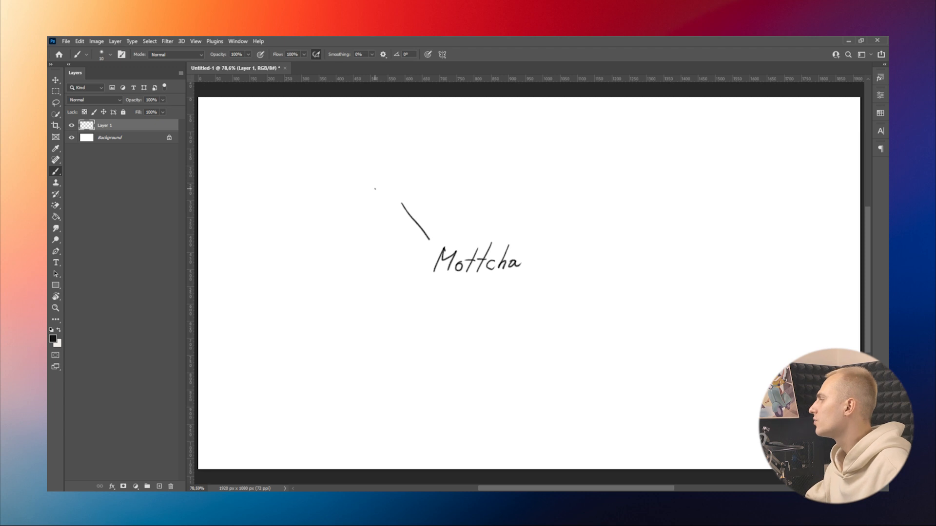
{"action": "left_click_drag", "start_coordinate": [376, 187], "coordinate": [365, 198]}
{"action": "left_click_drag", "start_coordinate": [385, 182], "coordinate": [383, 199]}
{"action": "left_click_drag", "start_coordinate": [378, 187], "coordinate": [390, 186]}
{"action": "mouse_move", "coordinate": [388, 199]}
{"action": "left_mouse_down"}
{"action": "mouse_move", "coordinate": [411, 183]}
{"action": "mouse_move", "coordinate": [427, 198]}
{"action": "left_mouse_up"}
{"action": "left_click_drag", "start_coordinate": [435, 193], "coordinate": [435, 198]}
{"action": "left_click_drag", "start_coordinate": [439, 198], "coordinate": [445, 188]}
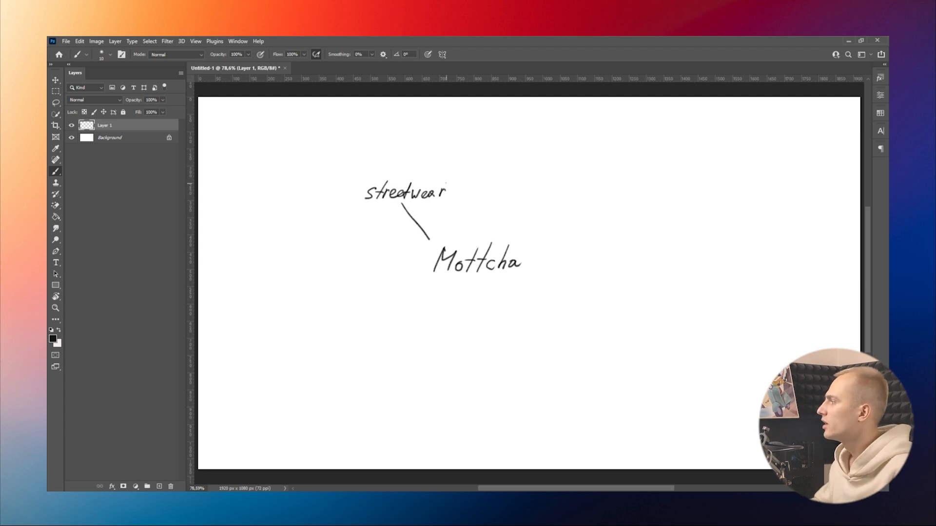
Draw a branch line upwards from "streetwear" and handwrite "caps and hats" at its end
{"action": "mouse_move", "coordinate": [395, 172]}
{"action": "left_mouse_down"}
{"action": "mouse_move", "coordinate": [423, 141]}
{"action": "mouse_move", "coordinate": [445, 142]}
{"action": "left_mouse_up"}
{"action": "mouse_move", "coordinate": [445, 134]}
{"action": "left_mouse_down"}
{"action": "mouse_move", "coordinate": [446, 146]}
{"action": "mouse_move", "coordinate": [455, 142]}
{"action": "left_mouse_up"}
{"action": "mouse_move", "coordinate": [477, 134]}
{"action": "left_mouse_down"}
{"action": "mouse_move", "coordinate": [484, 141]}
{"action": "mouse_move", "coordinate": [494, 124]}
{"action": "left_mouse_up"}
{"action": "left_click_drag", "start_coordinate": [511, 122], "coordinate": [518, 143]}
{"action": "left_click_drag", "start_coordinate": [527, 123], "coordinate": [527, 141]}
{"action": "left_click_drag", "start_coordinate": [524, 132], "coordinate": [534, 130]}
{"action": "left_click_drag", "start_coordinate": [539, 131], "coordinate": [531, 141]}
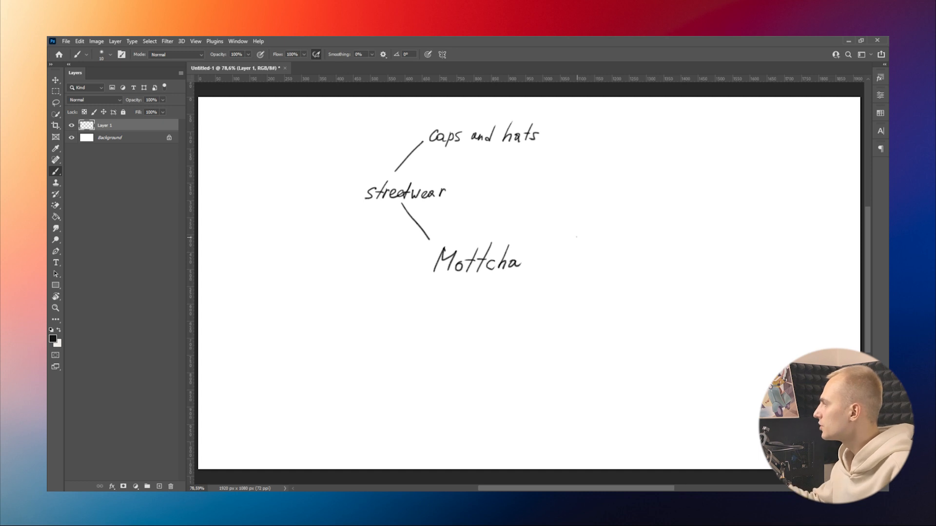
Branch from Mottcha to a handwritten "young target audience" note and link that to "belive in a dreams"
{"action": "left_click_drag", "start_coordinate": [384, 336], "coordinate": [434, 292]}
{"action": "mouse_move", "coordinate": [330, 346]}
{"action": "left_mouse_down"}
{"action": "mouse_move", "coordinate": [328, 365]}
{"action": "mouse_move", "coordinate": [342, 356]}
{"action": "left_mouse_up"}
{"action": "mouse_move", "coordinate": [347, 349]}
{"action": "left_mouse_down"}
{"action": "mouse_move", "coordinate": [361, 363]}
{"action": "mouse_move", "coordinate": [406, 365]}
{"action": "mouse_move", "coordinate": [412, 356]}
{"action": "left_mouse_up"}
{"action": "mouse_move", "coordinate": [336, 373]}
{"action": "left_mouse_down"}
{"action": "mouse_move", "coordinate": [406, 375]}
{"action": "mouse_move", "coordinate": [507, 350]}
{"action": "mouse_move", "coordinate": [527, 357]}
{"action": "left_mouse_up"}
{"action": "left_click_drag", "start_coordinate": [529, 353], "coordinate": [558, 354]}
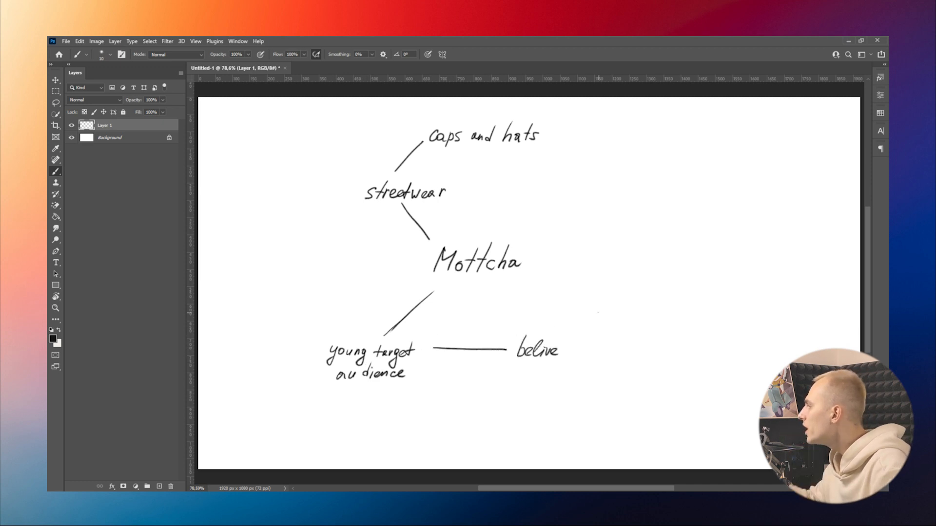
{"action": "left_click_drag", "start_coordinate": [633, 351], "coordinate": [661, 349]}
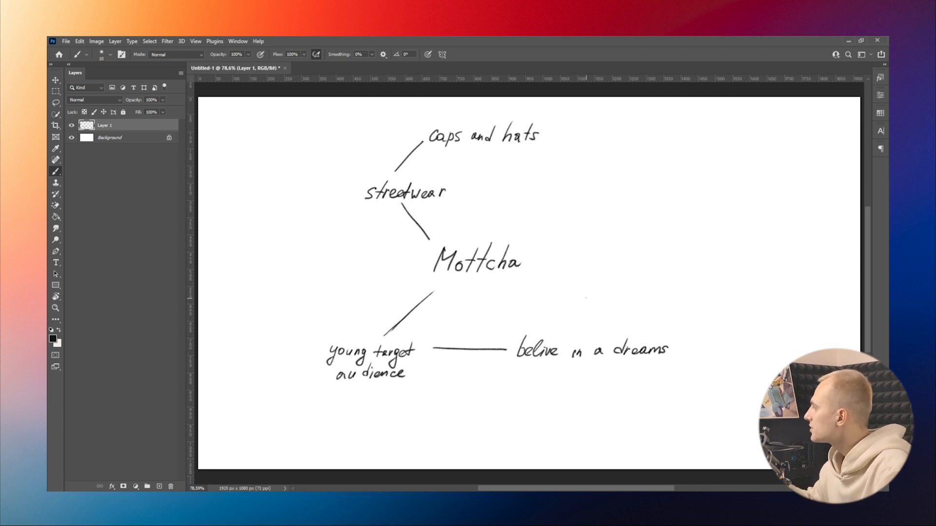
Link both "streetwear" and Mottcha to a handwritten "letter M" note, and sketch a bold shaded M at the upper right
{"action": "left_click_drag", "start_coordinate": [473, 191], "coordinate": [568, 235]}
{"action": "mouse_move", "coordinate": [539, 257]}
{"action": "left_mouse_down"}
{"action": "mouse_move", "coordinate": [569, 235]}
{"action": "mouse_move", "coordinate": [604, 225]}
{"action": "mouse_move", "coordinate": [619, 234]}
{"action": "left_mouse_up"}
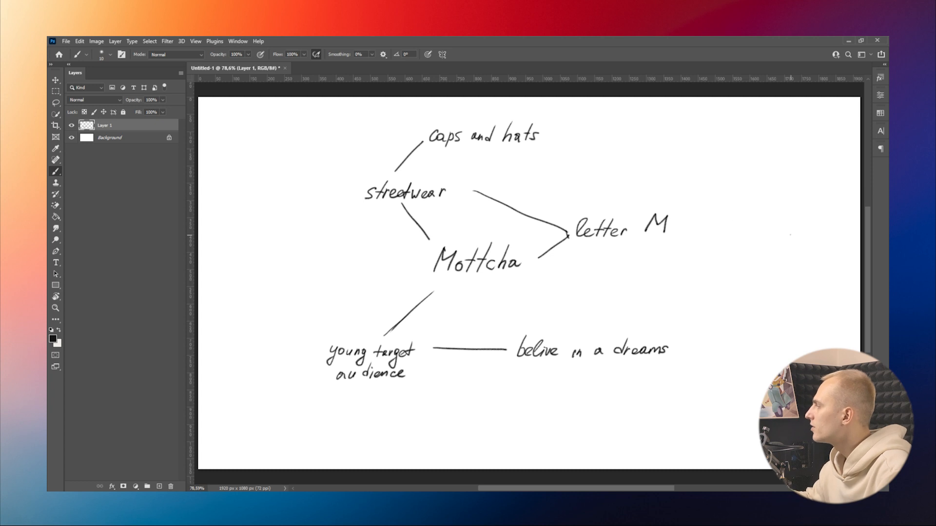
{"action": "left_click_drag", "start_coordinate": [741, 191], "coordinate": [795, 185]}
{"action": "mouse_move", "coordinate": [760, 159]}
{"action": "left_mouse_down"}
{"action": "mouse_move", "coordinate": [742, 190]}
{"action": "mouse_move", "coordinate": [759, 157]}
{"action": "mouse_move", "coordinate": [791, 156]}
{"action": "mouse_move", "coordinate": [793, 185]}
{"action": "left_mouse_up"}
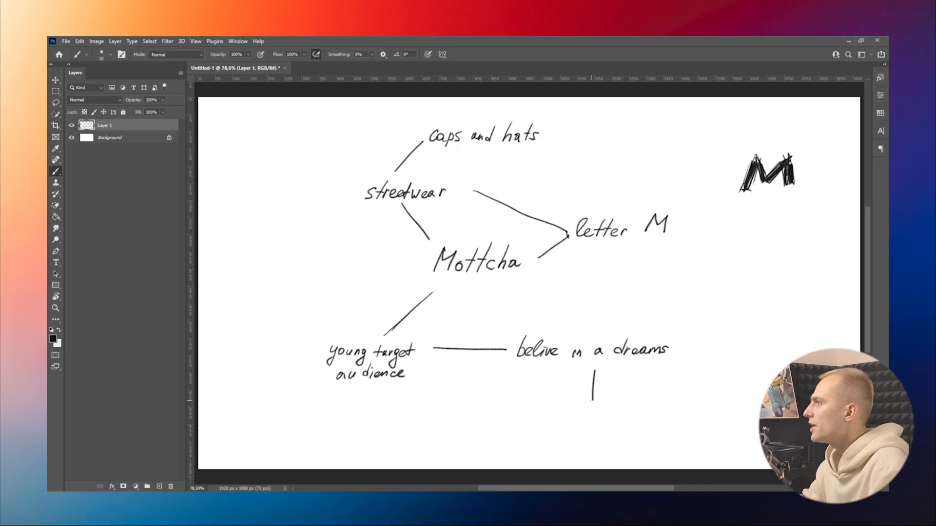
Add an underlined "stars" note below "belive in a dreams", and sketch a five-pointed star with an upward arrow beside it
{"action": "left_click_drag", "start_coordinate": [569, 413], "coordinate": [617, 434]}
{"action": "left_click_drag", "start_coordinate": [689, 397], "coordinate": [691, 396]}
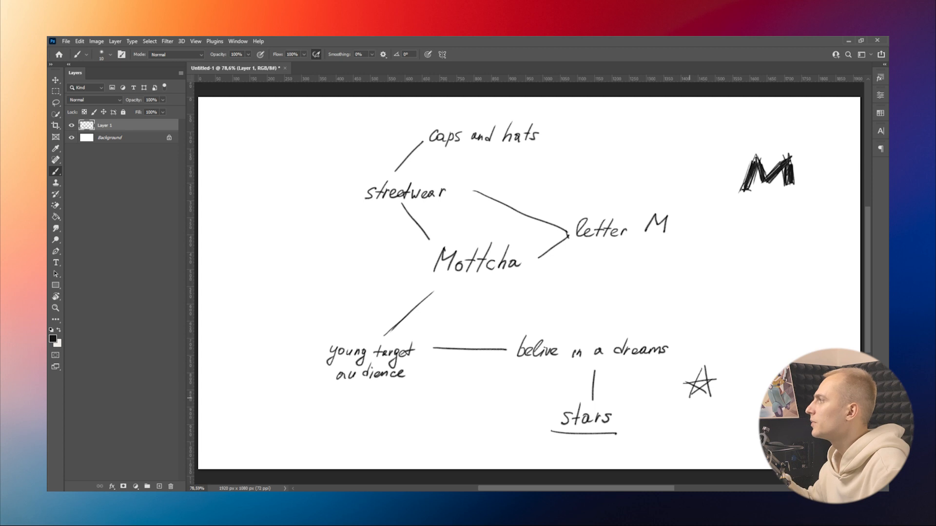
{"action": "left_click_drag", "start_coordinate": [733, 345], "coordinate": [744, 316]}
{"action": "left_click_drag", "start_coordinate": [738, 321], "coordinate": [746, 324]}
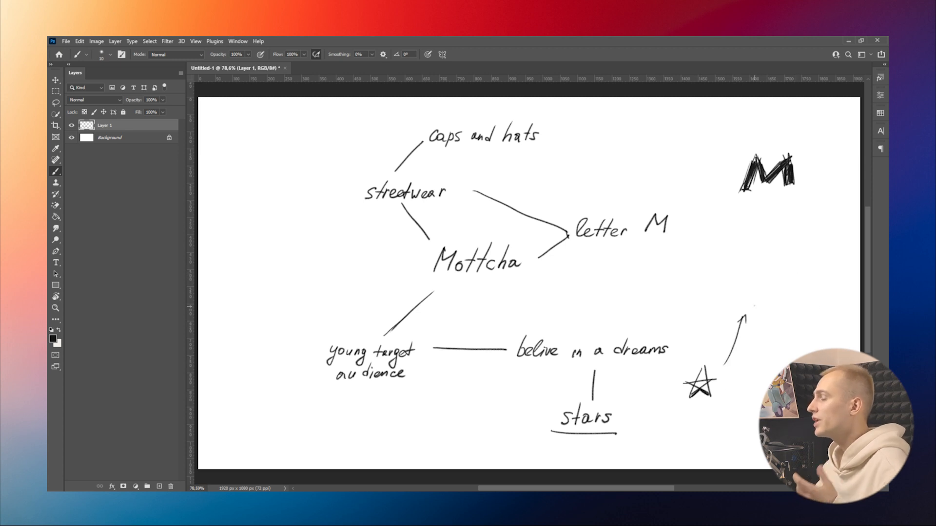
Sketch a star followed by "+ M ?" at the arrow's tip and circle the idea
{"action": "mouse_move", "coordinate": [755, 291]}
{"action": "left_mouse_down"}
{"action": "mouse_move", "coordinate": [781, 273]}
{"action": "mouse_move", "coordinate": [768, 292]}
{"action": "left_mouse_up"}
{"action": "mouse_move", "coordinate": [789, 276]}
{"action": "left_mouse_down"}
{"action": "mouse_move", "coordinate": [799, 275]}
{"action": "mouse_move", "coordinate": [794, 282]}
{"action": "left_mouse_up"}
{"action": "left_click_drag", "start_coordinate": [805, 284], "coordinate": [817, 282]}
{"action": "left_click_drag", "start_coordinate": [827, 283], "coordinate": [828, 293]}
{"action": "left_click_drag", "start_coordinate": [772, 306], "coordinate": [755, 292]}
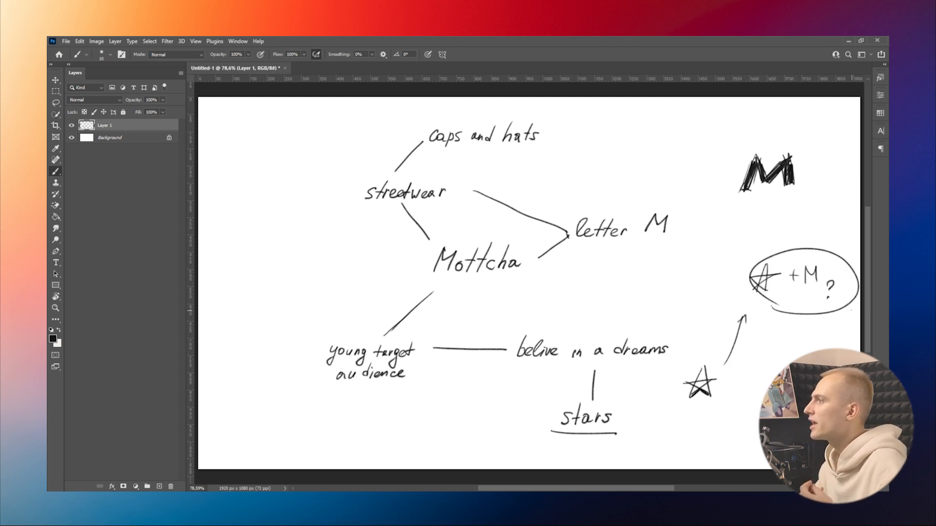
{"action": "left_click_drag", "start_coordinate": [507, 365], "coordinate": [664, 353]}
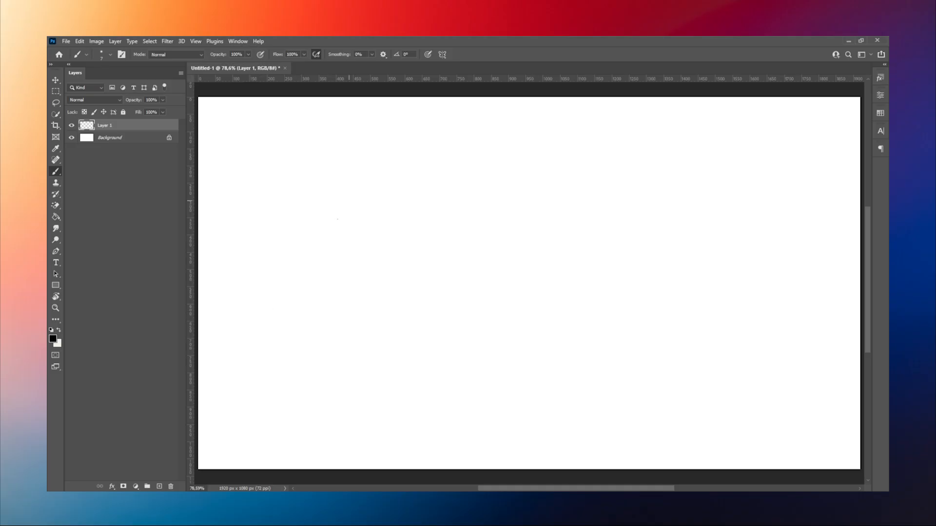
Sketch the outline of a peaked letter M with a four-pointed star above the dip between its peaks
{"action": "left_click_drag", "start_coordinate": [298, 246], "coordinate": [315, 267]}
{"action": "left_click_drag", "start_coordinate": [288, 266], "coordinate": [314, 222]}
{"action": "left_click_drag", "start_coordinate": [325, 266], "coordinate": [350, 266]}
{"action": "left_click_drag", "start_coordinate": [321, 210], "coordinate": [353, 267]}
{"action": "left_click_drag", "start_coordinate": [335, 218], "coordinate": [341, 202]}
{"action": "mouse_move", "coordinate": [303, 200]}
{"action": "left_mouse_down"}
{"action": "mouse_move", "coordinate": [322, 201]}
{"action": "mouse_move", "coordinate": [330, 171]}
{"action": "left_mouse_up"}
{"action": "mouse_move", "coordinate": [331, 170]}
{"action": "left_mouse_down"}
{"action": "mouse_move", "coordinate": [337, 185]}
{"action": "mouse_move", "coordinate": [360, 191]}
{"action": "left_mouse_up"}
{"action": "mouse_move", "coordinate": [347, 208]}
{"action": "left_mouse_down"}
{"action": "mouse_move", "coordinate": [339, 228]}
{"action": "mouse_move", "coordinate": [383, 262]}
{"action": "left_mouse_up"}
{"action": "left_click_drag", "start_coordinate": [360, 263], "coordinate": [384, 261]}
{"action": "left_click_drag", "start_coordinate": [303, 198], "coordinate": [320, 188]}
{"action": "left_click_drag", "start_coordinate": [359, 190], "coordinate": [335, 217]}
{"action": "mouse_move", "coordinate": [319, 212]}
{"action": "left_mouse_down"}
{"action": "mouse_move", "coordinate": [293, 253]}
{"action": "mouse_move", "coordinate": [312, 266]}
{"action": "left_mouse_up"}
{"action": "left_click_drag", "start_coordinate": [320, 209], "coordinate": [349, 265]}
{"action": "left_click_drag", "start_coordinate": [340, 230], "coordinate": [362, 268]}
{"action": "mouse_move", "coordinate": [349, 209]}
{"action": "left_mouse_down"}
{"action": "mouse_move", "coordinate": [384, 266]}
{"action": "mouse_move", "coordinate": [340, 228]}
{"action": "left_mouse_up"}
{"action": "left_click_drag", "start_coordinate": [366, 233], "coordinate": [384, 265]}
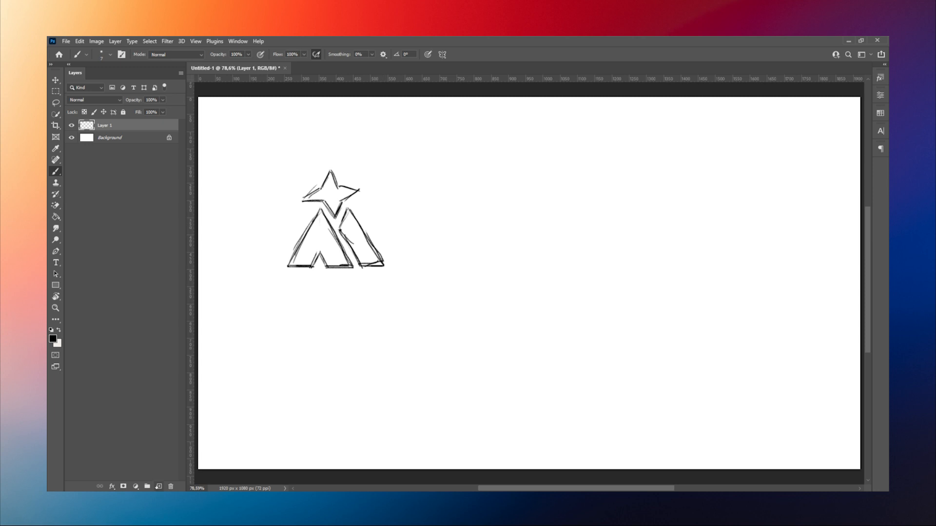
On a new layer, sketch a four-pointed star with a slanted M leg extending from its left point
{"action": "left_click", "coordinate": [159, 486]}
{"action": "left_click_drag", "start_coordinate": [470, 186], "coordinate": [463, 203]}
{"action": "left_click_drag", "start_coordinate": [469, 187], "coordinate": [474, 202]}
{"action": "mouse_move", "coordinate": [463, 204]}
{"action": "left_mouse_down"}
{"action": "mouse_move", "coordinate": [446, 210]}
{"action": "mouse_move", "coordinate": [492, 210]}
{"action": "left_mouse_up"}
{"action": "left_click_drag", "start_coordinate": [462, 217], "coordinate": [470, 231]}
{"action": "left_click_drag", "start_coordinate": [470, 186], "coordinate": [491, 210]}
{"action": "left_click_drag", "start_coordinate": [492, 211], "coordinate": [432, 254]}
{"action": "mouse_move", "coordinate": [420, 221]}
{"action": "left_mouse_down"}
{"action": "mouse_move", "coordinate": [410, 254]}
{"action": "mouse_move", "coordinate": [463, 204]}
{"action": "left_mouse_up"}
{"action": "left_click_drag", "start_coordinate": [411, 255], "coordinate": [434, 254]}
{"action": "left_click_drag", "start_coordinate": [445, 212], "coordinate": [434, 252]}
Replace the second sketch's right half with a horizontally flipped duplicate of its left half
{"action": "key", "text": "m"}
{"action": "left_click_drag", "start_coordinate": [469, 162], "coordinate": [528, 309]}
{"action": "key", "text": "Delete"}
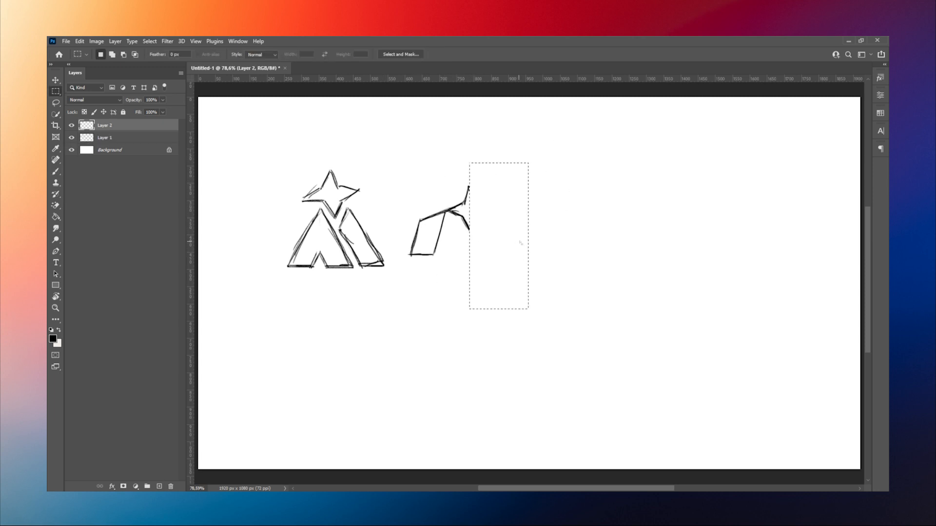
{"action": "key", "text": "ctrl+d"}
{"action": "key", "text": "ctrl+j"}
{"action": "left_click", "coordinate": [79, 42]}
{"action": "left_click", "coordinate": [220, 403]}
{"action": "key", "text": "ctrl+t"}
Fill the second sketch's left leg and central star with solid black
{"action": "key", "text": "b"}
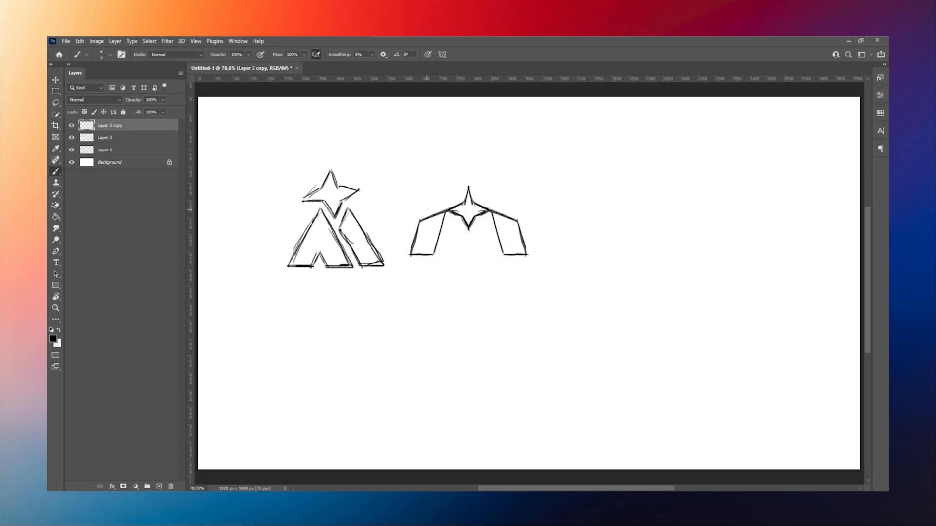
{"action": "mouse_move", "coordinate": [419, 246]}
{"action": "left_mouse_down"}
{"action": "mouse_move", "coordinate": [426, 224]}
{"action": "mouse_move", "coordinate": [443, 216]}
{"action": "mouse_move", "coordinate": [443, 232]}
{"action": "mouse_move", "coordinate": [415, 250]}
{"action": "left_mouse_up"}
{"action": "key", "text": "super"}
{"action": "key", "text": "super"}
{"action": "key", "text": "x"}
{"action": "key", "text": "x"}
{"action": "key", "text": "x"}
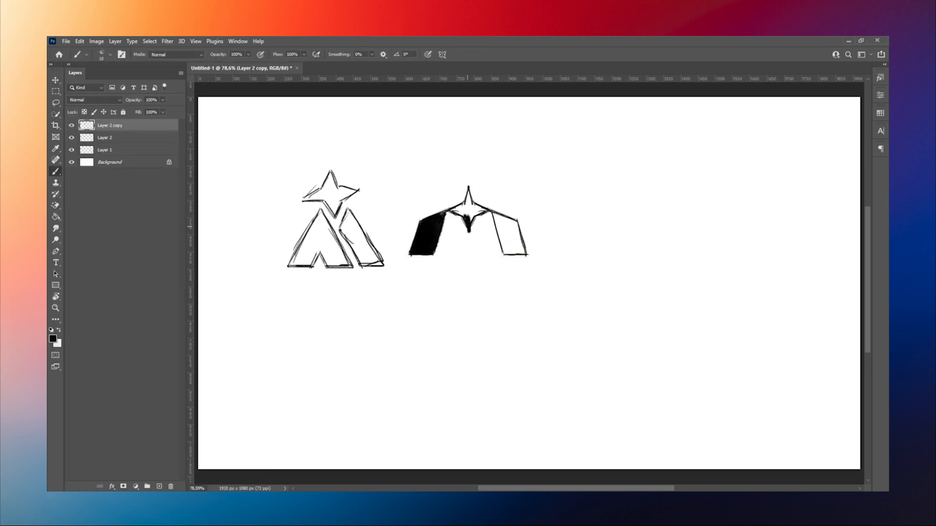
{"action": "left_click_drag", "start_coordinate": [469, 229], "coordinate": [456, 211]}
{"action": "key", "text": "x"}
{"action": "key", "text": "x"}
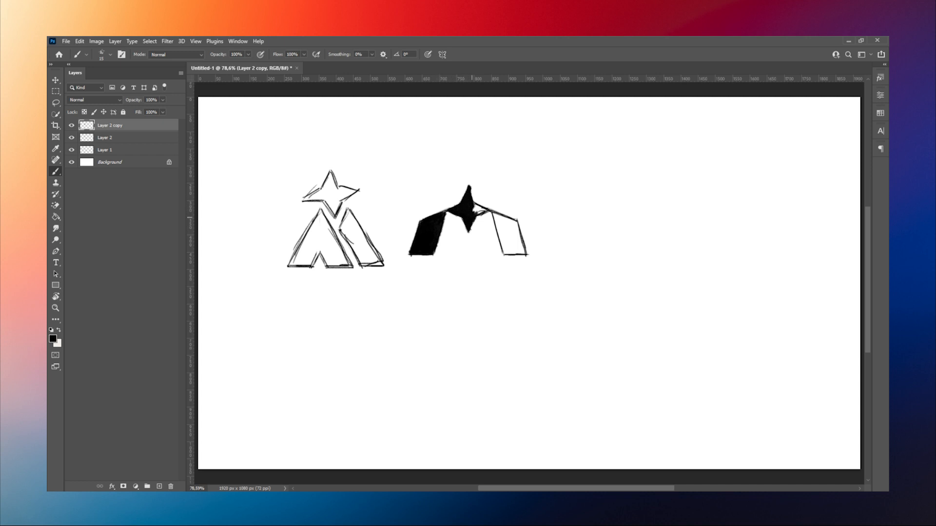
Clean up the outer edges of the filled left leg with white brush strokes
{"action": "key", "text": "x"}
{"action": "left_click_drag", "start_coordinate": [409, 257], "coordinate": [436, 257]}
{"action": "key", "text": "x"}
{"action": "key", "text": "x"}
{"action": "left_click_drag", "start_coordinate": [447, 214], "coordinate": [439, 243]}
Merge the second sketch's two layers and rebuild its right half from a flipped duplicate of the filled left half
{"action": "key", "text": "m"}
{"action": "left_click", "coordinate": [155, 137], "text": "shift"}
{"action": "right_click", "coordinate": [155, 137]}
{"action": "left_click", "coordinate": [210, 381]}
{"action": "left_click_drag", "start_coordinate": [468, 152], "coordinate": [583, 298]}
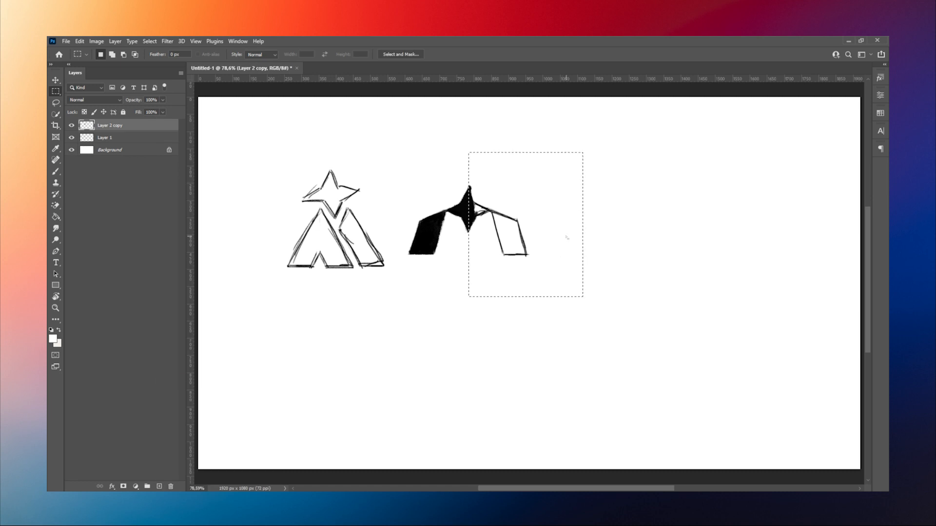
{"action": "key", "text": "Delete"}
{"action": "key", "text": "ctrl+d"}
{"action": "key", "text": "ctrl+j"}
{"action": "left_click", "coordinate": [80, 42]}
{"action": "mouse_move", "coordinate": [98, 256]}
{"action": "left_click", "coordinate": [212, 405]}
Merge the second symbol's halves into one layer named 2 and move the symbol towards the upper right of the canvas
{"action": "mouse_move", "coordinate": [429, 234]}
{"action": "left_mouse_down"}
{"action": "mouse_move", "coordinate": [495, 234]}
{"action": "mouse_move", "coordinate": [552, 164]}
{"action": "left_mouse_up"}
{"action": "left_click", "coordinate": [138, 138], "text": "shift"}
{"action": "right_click", "coordinate": [138, 137]}
{"action": "left_click", "coordinate": [195, 381]}
{"action": "double_click", "coordinate": [112, 125]}
{"action": "type", "text": "2"}
{"action": "key", "text": "ctrl+t"}
Fill both peaks of the first M sketch on Layer 1 with solid black using a larger brush
{"action": "left_click", "coordinate": [525, 171], "text": "alt"}
{"action": "mouse_move", "coordinate": [314, 239]}
{"action": "left_mouse_down"}
{"action": "mouse_move", "coordinate": [304, 256]}
{"action": "mouse_move", "coordinate": [335, 242]}
{"action": "mouse_move", "coordinate": [347, 266]}
{"action": "left_mouse_up"}
{"action": "key", "text": "bracketright"}
{"action": "key", "text": "bracketright"}
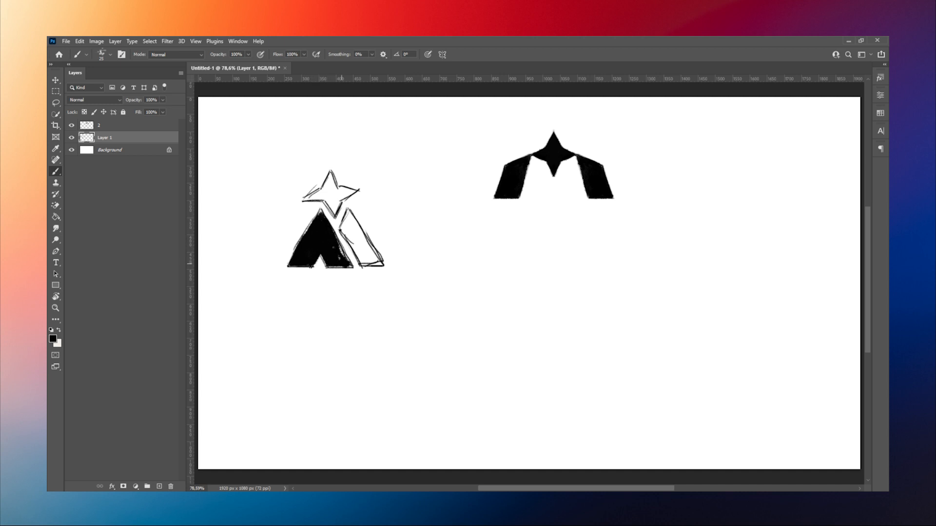
{"action": "left_click_drag", "start_coordinate": [339, 228], "coordinate": [352, 217]}
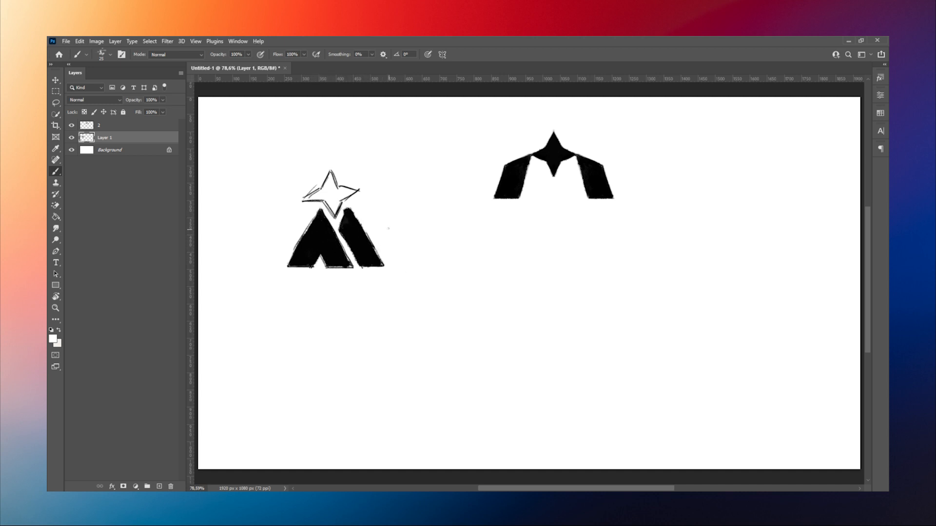
Delete the rough star above the first M and put a copy of the second symbol's solid star in its place
{"action": "key", "text": "l"}
{"action": "key", "text": "Delete"}
{"action": "mouse_move", "coordinate": [540, 128]}
{"action": "left_mouse_down"}
{"action": "mouse_move", "coordinate": [579, 163]}
{"action": "mouse_move", "coordinate": [540, 128]}
{"action": "mouse_move", "coordinate": [336, 199]}
{"action": "mouse_move", "coordinate": [346, 199]}
{"action": "left_mouse_up"}
{"action": "key", "text": "ctrl+j"}
{"action": "left_click", "coordinate": [104, 125]}
{"action": "key", "text": "ctrl+j"}
{"action": "key", "text": "ctrl+t"}
{"action": "key", "text": "Return"}
Move the copied star's layer directly above the first M's layer and merge the two layers
{"action": "left_click_drag", "start_coordinate": [117, 125], "coordinate": [117, 144]}
{"action": "left_click", "coordinate": [128, 150], "text": "shift"}
{"action": "right_click", "coordinate": [128, 150]}
{"action": "left_click", "coordinate": [155, 381]}
Touch up the first symbol's peaks in black and trim their rough edges with white
{"action": "key", "text": "b"}
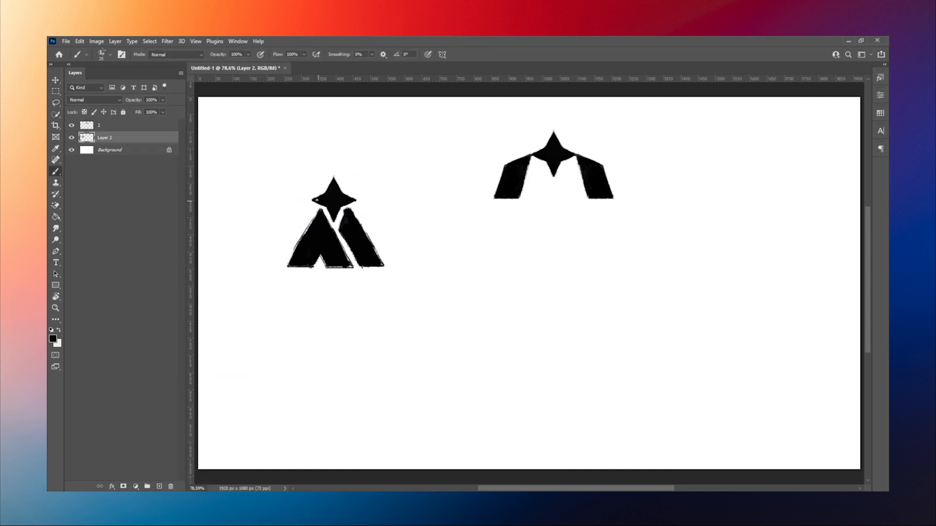
{"action": "left_click_drag", "start_coordinate": [305, 235], "coordinate": [315, 218]}
{"action": "key", "text": "x"}
{"action": "mouse_move", "coordinate": [314, 215]}
{"action": "left_mouse_down"}
{"action": "mouse_move", "coordinate": [288, 256]}
{"action": "mouse_move", "coordinate": [319, 271]}
{"action": "mouse_move", "coordinate": [383, 271]}
{"action": "left_mouse_up"}
{"action": "key", "text": "x"}
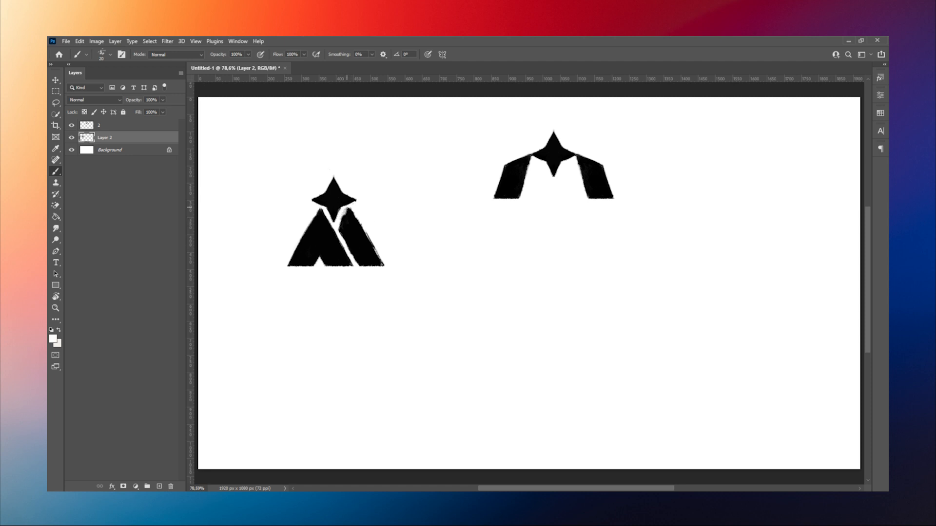
Move the first symbol to the upper left corner of the canvas and rename its layer to 1
{"action": "left_click", "coordinate": [55, 103]}
{"action": "left_click_drag", "start_coordinate": [297, 169], "coordinate": [294, 174]}
{"action": "key", "text": "ctrl+t"}
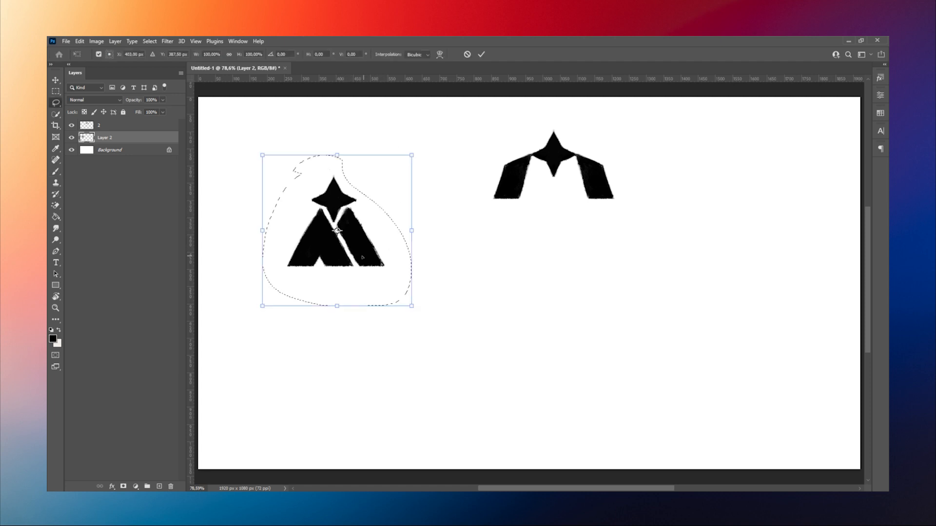
{"action": "left_click_drag", "start_coordinate": [341, 229], "coordinate": [277, 171]}
{"action": "double_click", "coordinate": [105, 138]}
{"action": "type", "text": "1"}
Move the second symbol next to the first one along the top of the canvas
{"action": "mouse_move", "coordinate": [570, 171]}
{"action": "left_mouse_down"}
{"action": "mouse_move", "coordinate": [421, 180]}
{"action": "mouse_move", "coordinate": [462, 190]}
{"action": "left_mouse_up"}
{"action": "left_click", "coordinate": [481, 55]}
{"action": "key", "text": "Return"}
Add a new layer above layer 2 and paint a thick black vertical bar below the existing symbols
{"action": "left_click", "coordinate": [117, 126]}
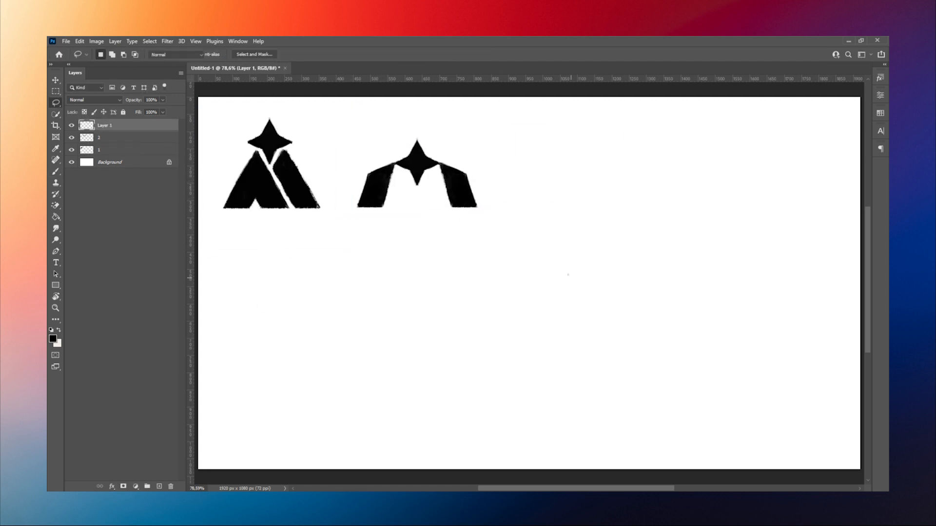
{"action": "key", "text": "b"}
{"action": "left_click_drag", "start_coordinate": [424, 313], "coordinate": [424, 358]}
{"action": "mouse_move", "coordinate": [424, 312]}
{"action": "left_mouse_down"}
{"action": "mouse_move", "coordinate": [432, 313]}
{"action": "mouse_move", "coordinate": [433, 359]}
{"action": "left_mouse_up"}
{"action": "left_click_drag", "start_coordinate": [430, 358], "coordinate": [424, 345]}
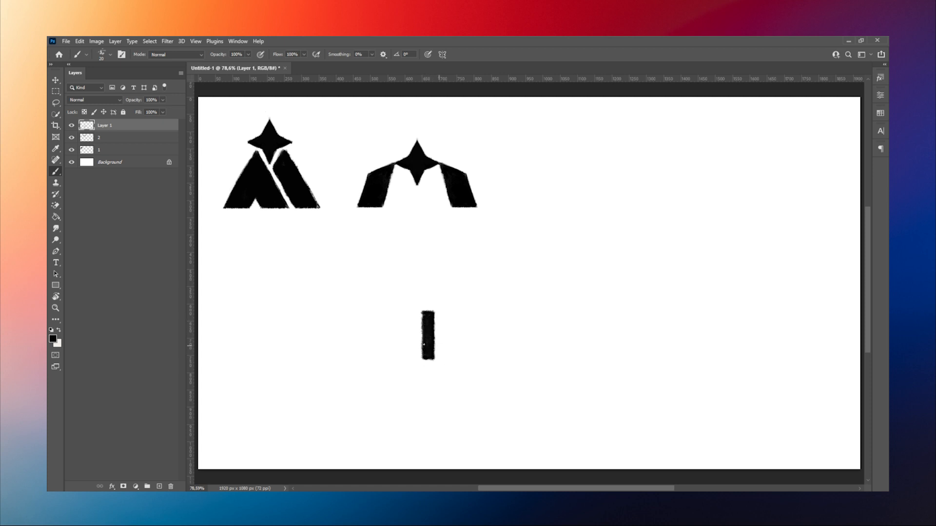
{"action": "right_click", "coordinate": [55, 285]}
{"action": "left_click", "coordinate": [92, 324]}
{"action": "left_click_drag", "start_coordinate": [464, 269], "coordinate": [509, 296]}
{"action": "key", "text": "ctrl+z"}
Paint two diverging black strokes from the bar's upper end to outline the star's left point
{"action": "key", "text": "b"}
{"action": "left_click_drag", "start_coordinate": [433, 311], "coordinate": [472, 293]}
{"action": "left_click_drag", "start_coordinate": [433, 314], "coordinate": [471, 321]}
{"action": "left_click_drag", "start_coordinate": [471, 293], "coordinate": [433, 311]}
{"action": "mouse_move", "coordinate": [434, 317]}
{"action": "left_mouse_down"}
{"action": "mouse_move", "coordinate": [471, 328]}
{"action": "mouse_move", "coordinate": [470, 294]}
{"action": "left_mouse_up"}
{"action": "left_click_drag", "start_coordinate": [445, 322], "coordinate": [469, 328]}
Copy the two angled strokes to a new layer, then rotate and place them as the star's upper point
{"action": "key", "text": "l"}
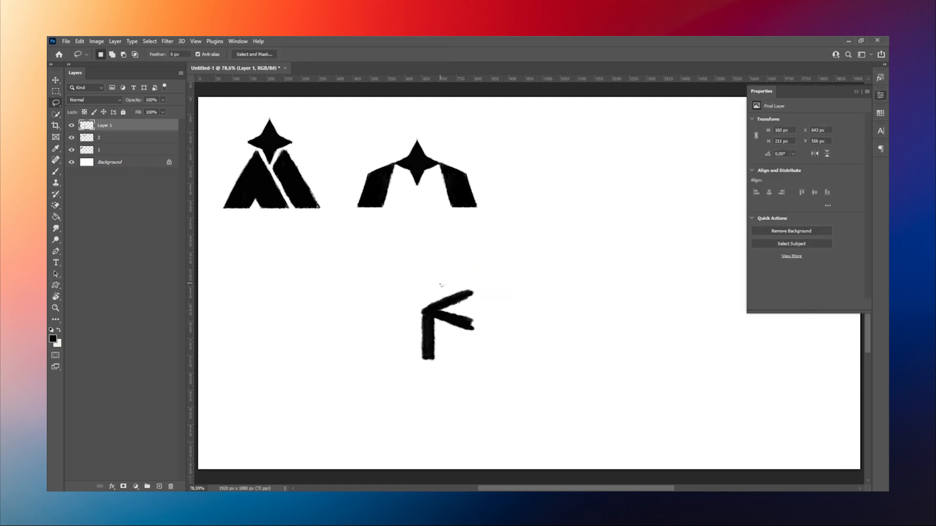
{"action": "key", "text": "ctrl+j"}
{"action": "mouse_move", "coordinate": [441, 284]}
{"action": "left_mouse_down"}
{"action": "mouse_move", "coordinate": [429, 298]}
{"action": "mouse_move", "coordinate": [500, 271]}
{"action": "left_mouse_up"}
{"action": "key", "text": "ctrl+t"}
{"action": "key", "text": "Return"}
Duplicate both stroke layers and turn the copies 180 degrees to close the star outline with its right and lower points
{"action": "left_click", "coordinate": [105, 138], "text": "shift"}
{"action": "key", "text": "ctrl+j"}
{"action": "key", "text": "ctrl+t"}
{"action": "left_click_drag", "start_coordinate": [517, 360], "coordinate": [460, 375]}
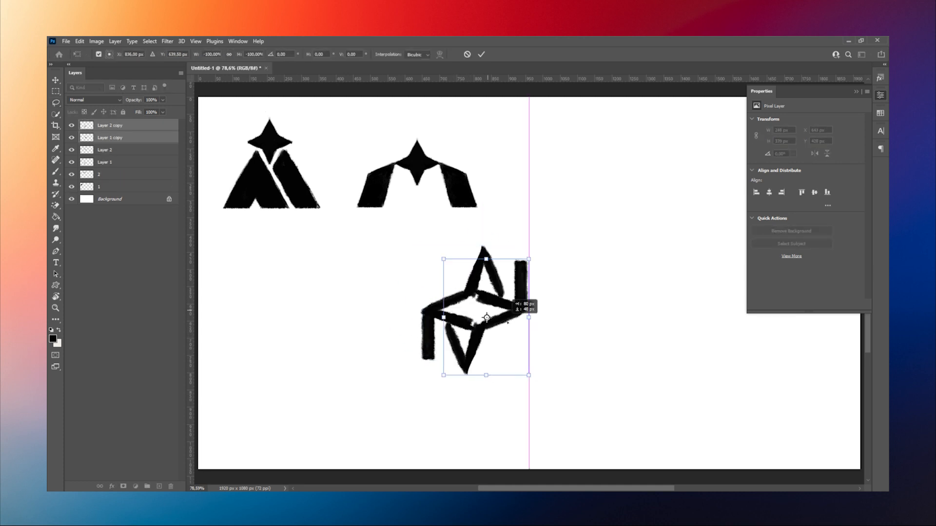
{"action": "key", "text": "Return"}
Remove the extra right leg by painting it out in white and merge the star's four layers into one
{"action": "left_click", "coordinate": [117, 140]}
{"action": "key", "text": "b"}
{"action": "left_click", "coordinate": [528, 283], "text": "alt"}
{"action": "mouse_move", "coordinate": [534, 290]}
{"action": "left_mouse_down"}
{"action": "mouse_move", "coordinate": [549, 298]}
{"action": "mouse_move", "coordinate": [545, 263]}
{"action": "left_mouse_up"}
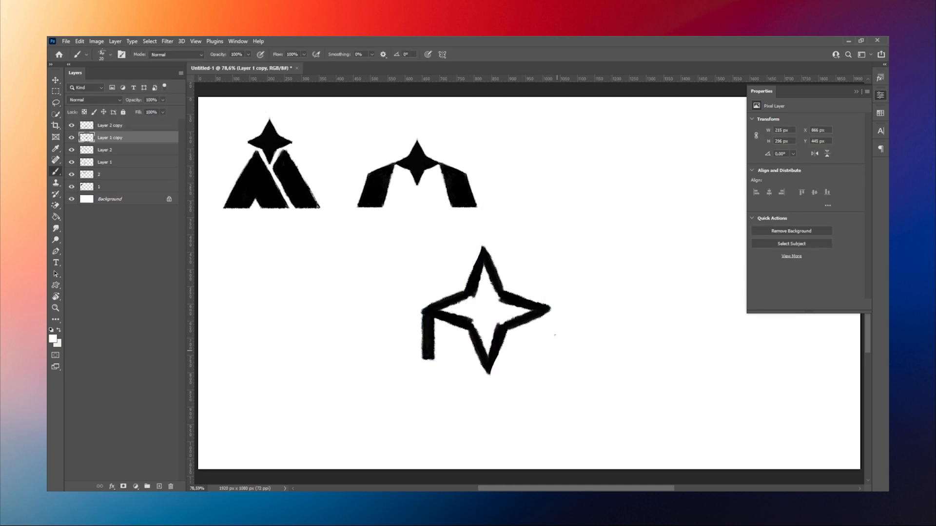
{"action": "left_click", "coordinate": [115, 126]}
{"action": "left_click", "coordinate": [110, 163], "text": "shift"}
{"action": "key", "text": "ctrl+e"}
Thicken the left leg and the star's left-hand strokes in black, and trim the leg's lower end with white
{"action": "left_click_drag", "start_coordinate": [429, 358], "coordinate": [429, 373]}
{"action": "left_click_drag", "start_coordinate": [434, 319], "coordinate": [434, 374]}
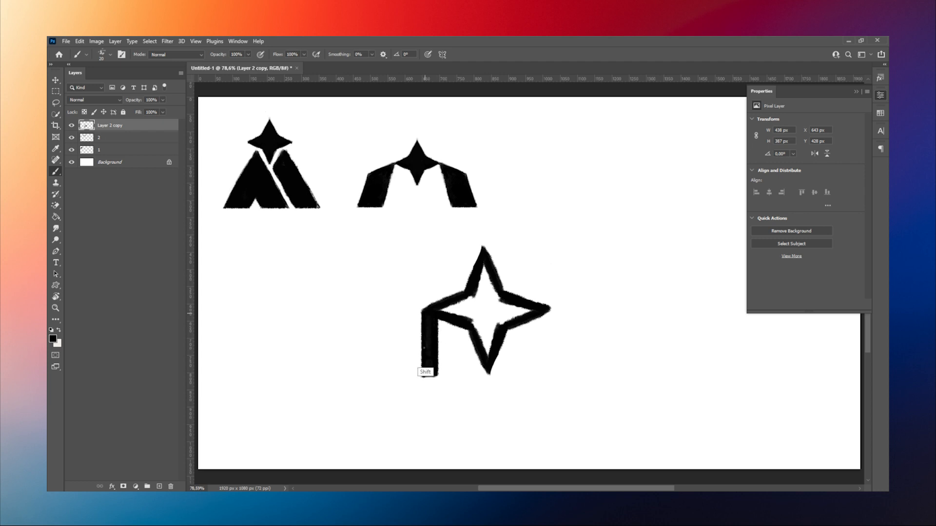
{"action": "left_click_drag", "start_coordinate": [425, 341], "coordinate": [425, 373]}
{"action": "mouse_move", "coordinate": [465, 291]}
{"action": "left_mouse_down"}
{"action": "mouse_move", "coordinate": [431, 305]}
{"action": "mouse_move", "coordinate": [469, 297]}
{"action": "left_mouse_up"}
{"action": "mouse_move", "coordinate": [473, 298]}
{"action": "left_mouse_down"}
{"action": "mouse_move", "coordinate": [447, 309]}
{"action": "mouse_move", "coordinate": [485, 372]}
{"action": "left_mouse_up"}
{"action": "mouse_move", "coordinate": [466, 331]}
{"action": "left_mouse_down"}
{"action": "mouse_move", "coordinate": [441, 322]}
{"action": "mouse_move", "coordinate": [466, 332]}
{"action": "left_mouse_up"}
{"action": "left_click", "coordinate": [545, 393], "text": "alt"}
{"action": "left_click_drag", "start_coordinate": [491, 380], "coordinate": [422, 380]}
Delete the right half of the star symbol using a rectangular selection that starts at its centre line
{"action": "left_click", "coordinate": [55, 91]}
{"action": "left_click_drag", "start_coordinate": [482, 219], "coordinate": [563, 438]}
{"action": "left_click_drag", "start_coordinate": [546, 368], "coordinate": [553, 357]}
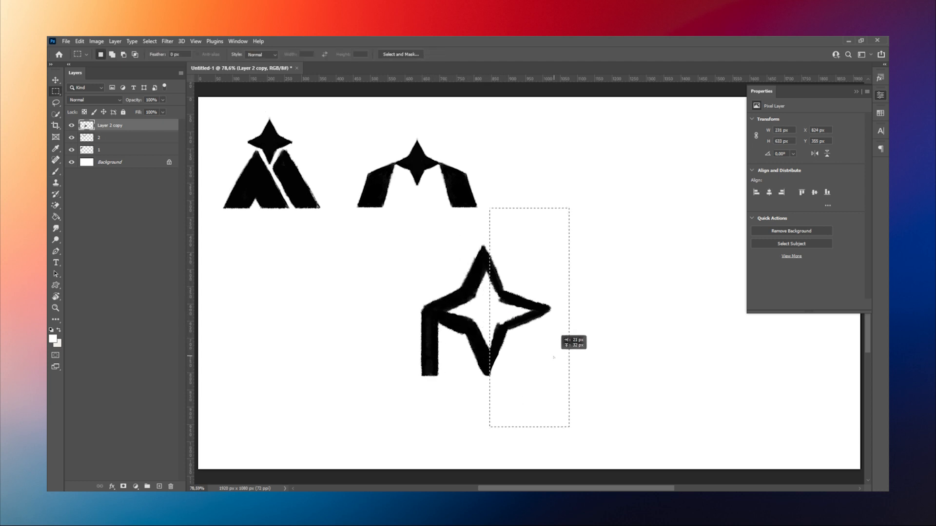
{"action": "key", "text": "Delete"}
{"action": "key", "text": "ctrl+d"}
Duplicate the remaining left half, flip the copy horizontally, and join both halves into one symmetrical M-star symbol
{"action": "key", "text": "ctrl+j"}
{"action": "left_click", "coordinate": [80, 42]}
{"action": "left_click", "coordinate": [230, 390]}
{"action": "left_click_drag", "start_coordinate": [467, 323], "coordinate": [492, 324], "text": "ctrl"}
{"action": "left_click", "coordinate": [134, 138], "text": "shift"}
{"action": "key", "text": "ctrl+t"}
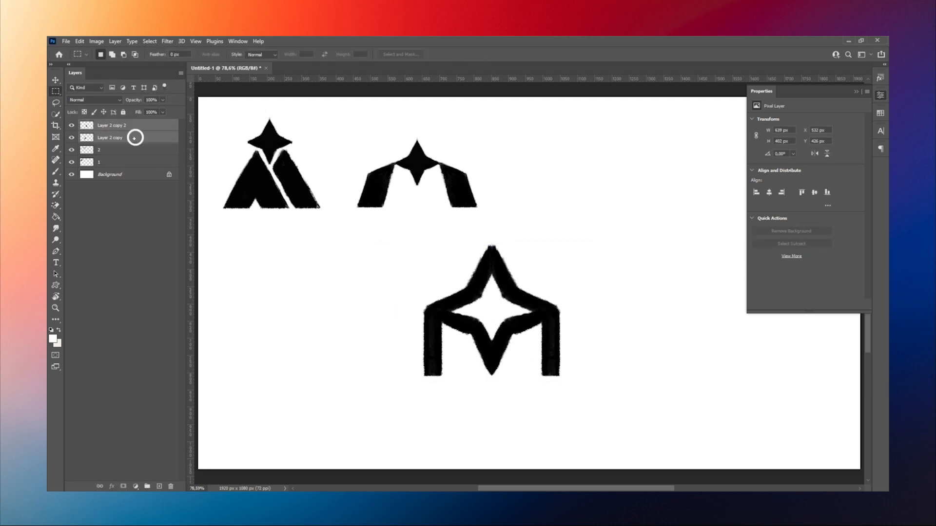
{"action": "key", "text": "ctrl+e"}
Erase the white areas around the symbol inside its smart object and rasterize the layer
{"action": "double_click", "coordinate": [86, 125]}
{"action": "left_click", "coordinate": [418, 292]}
{"action": "left_click", "coordinate": [531, 367]}
{"action": "left_click", "coordinate": [642, 296]}
{"action": "key", "text": "ctrl+w"}
{"action": "right_click", "coordinate": [120, 125]}
{"action": "left_click", "coordinate": [158, 275]}
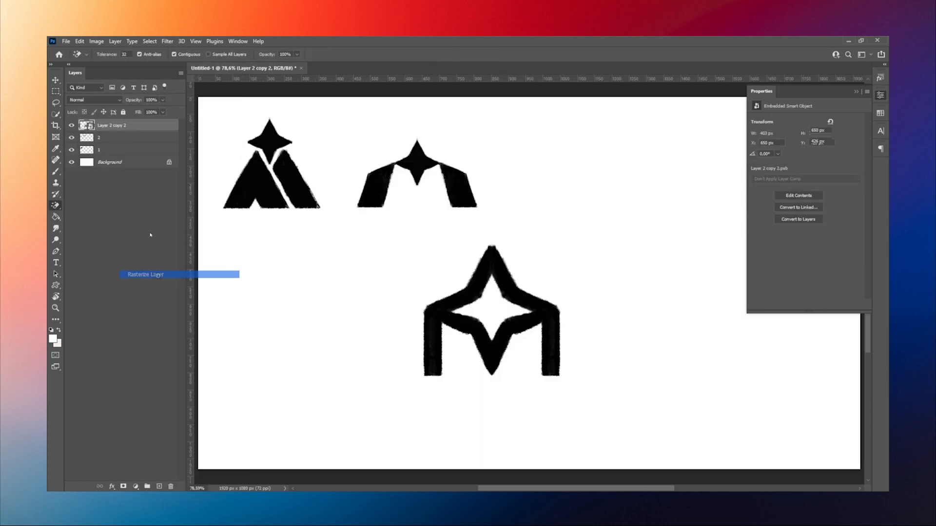
Rename the symbol's layer to 3 and place the symbol, slightly reduced, beside the second one in the upper row
{"action": "double_click", "coordinate": [112, 125]}
{"action": "type", "text": "3"}
{"action": "key", "text": "ctrl+t"}
{"action": "left_click_drag", "start_coordinate": [492, 341], "coordinate": [571, 223]}
{"action": "left_click_drag", "start_coordinate": [570, 259], "coordinate": [570, 240], "text": "alt"}
{"action": "left_click", "coordinate": [481, 54]}
Add a new layer, then duplicate the third symbol and place the copy in the empty area below the row
{"action": "left_click", "coordinate": [856, 92]}
{"action": "left_click", "coordinate": [160, 486]}
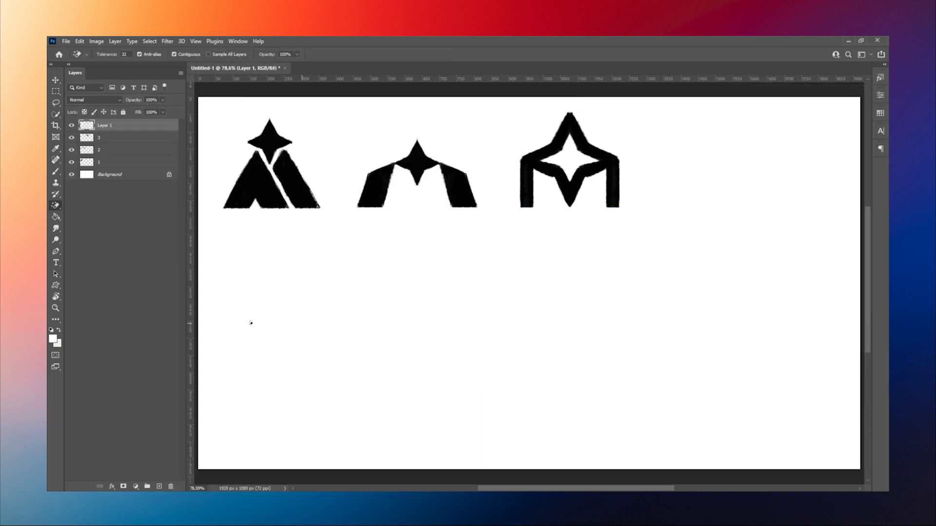
{"action": "key", "text": "b"}
{"action": "key", "text": "d"}
{"action": "left_click", "coordinate": [72, 138]}
{"action": "left_click", "coordinate": [72, 138]}
{"action": "left_click", "coordinate": [112, 138]}
{"action": "key", "text": "ctrl+j"}
{"action": "key", "text": "ctrl+t"}
{"action": "left_click_drag", "start_coordinate": [570, 159], "coordinate": [396, 345]}
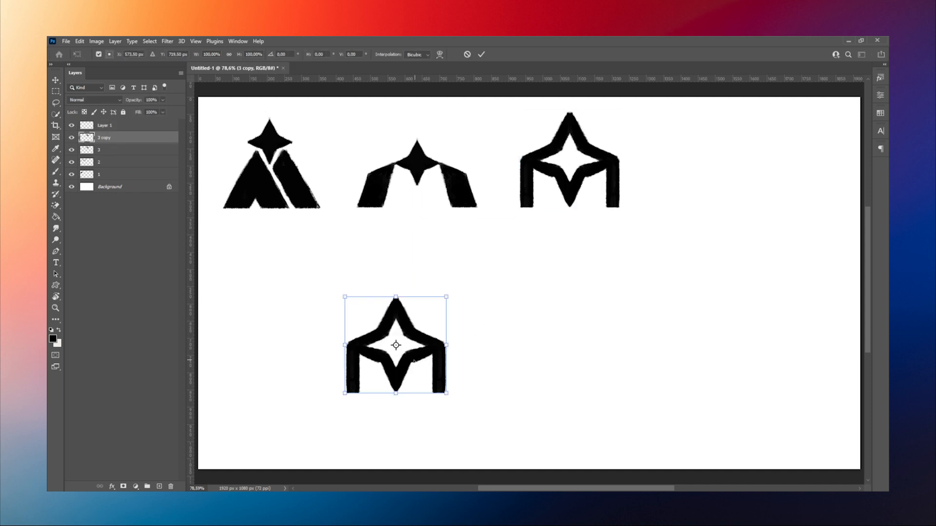
{"action": "left_click", "coordinate": [481, 54]}
Paint out the copy's two vertical legs in white and paint a slanted black leg beneath the star's left arm
{"action": "mouse_move", "coordinate": [358, 370]}
{"action": "left_mouse_down"}
{"action": "mouse_move", "coordinate": [353, 392]}
{"action": "mouse_move", "coordinate": [341, 354]}
{"action": "left_mouse_up"}
{"action": "left_click_drag", "start_coordinate": [438, 355], "coordinate": [437, 390]}
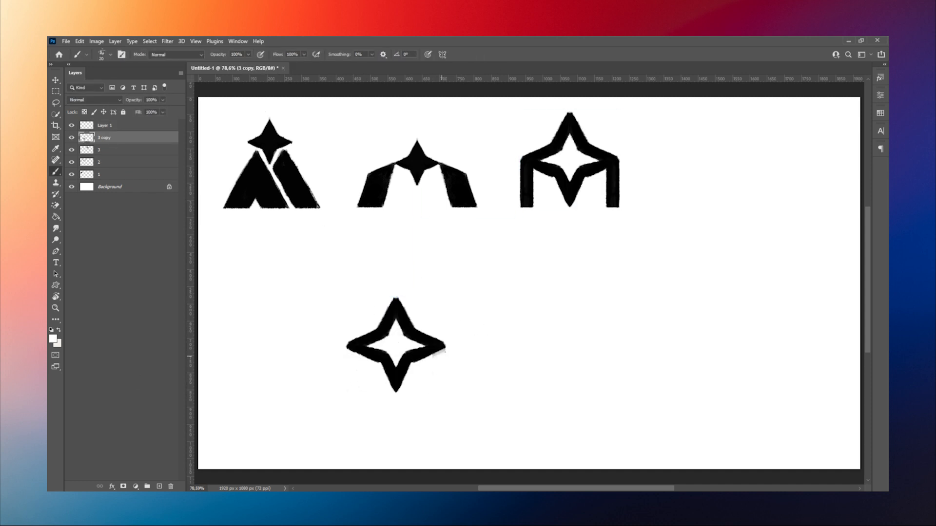
{"action": "left_click_drag", "start_coordinate": [376, 360], "coordinate": [367, 379]}
{"action": "key", "text": "ctrl+z"}
{"action": "left_click", "coordinate": [379, 357], "text": "alt"}
{"action": "left_click_drag", "start_coordinate": [376, 360], "coordinate": [354, 390]}
{"action": "key", "text": "ctrl+z"}
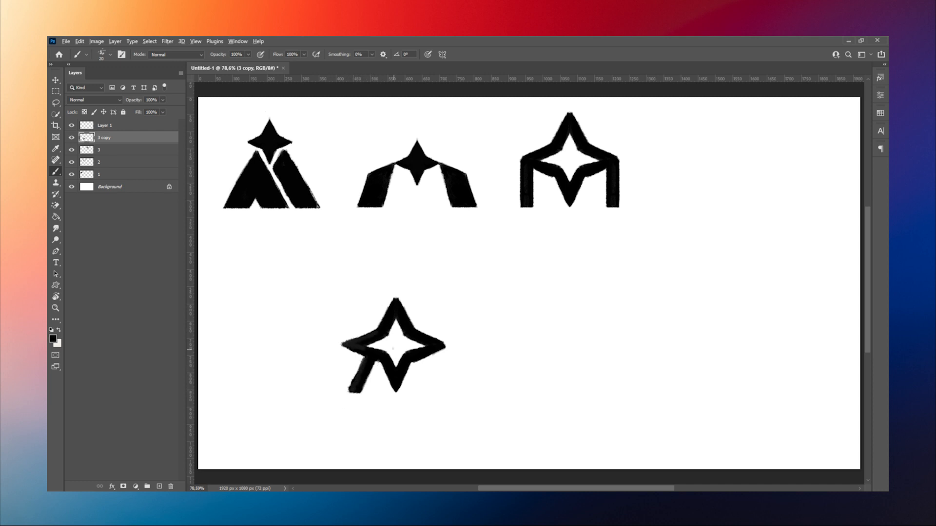
Delete the right half of the slanted-leg symbol and duplicate the remaining left half
{"action": "key", "text": "m"}
{"action": "left_click_drag", "start_coordinate": [396, 264], "coordinate": [490, 417]}
{"action": "key", "text": "Delete"}
{"action": "key", "text": "ctrl+d"}
{"action": "key", "text": "ctrl+j"}
{"action": "key", "text": "v"}
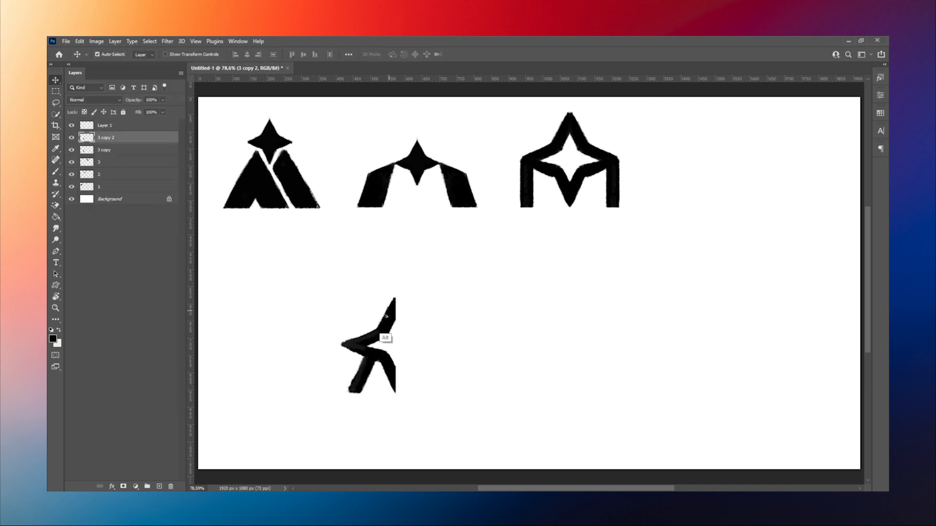
Delete the empty Layer 1 and flip the duplicated half horizontally
{"action": "left_click", "coordinate": [105, 125]}
{"action": "key", "text": "Delete"}
{"action": "left_click", "coordinate": [79, 41]}
{"action": "mouse_move", "coordinate": [102, 240]}
{"action": "left_click", "coordinate": [207, 403]}
{"action": "key", "text": "ctrl+z"}
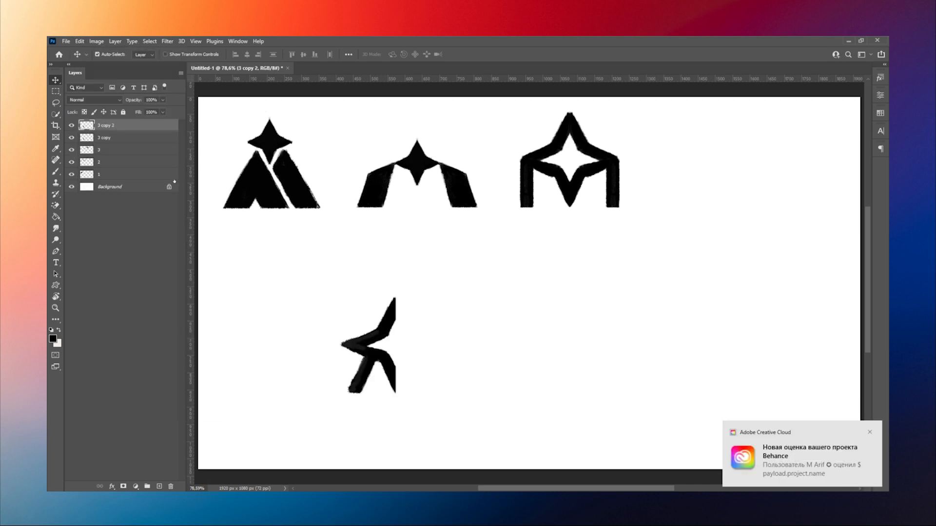
{"action": "left_click", "coordinate": [209, 383]}
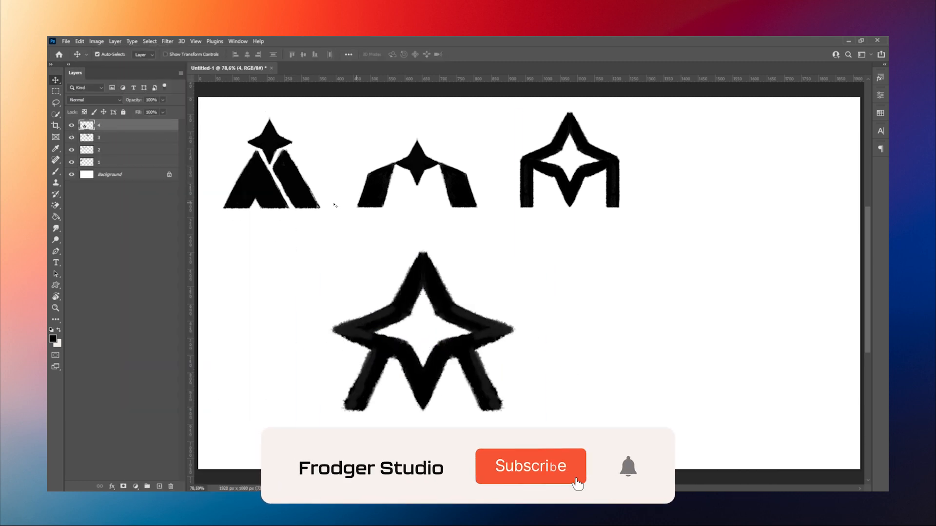
Touch up the enlarged fourth symbol's upper tip with the brush and swap the foreground colour
{"action": "key", "text": "b"}
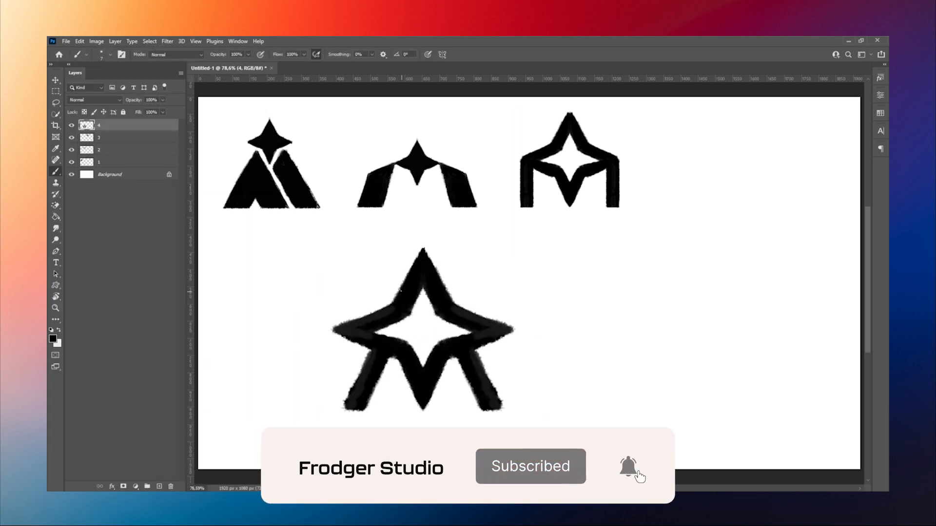
{"action": "key", "text": "x"}
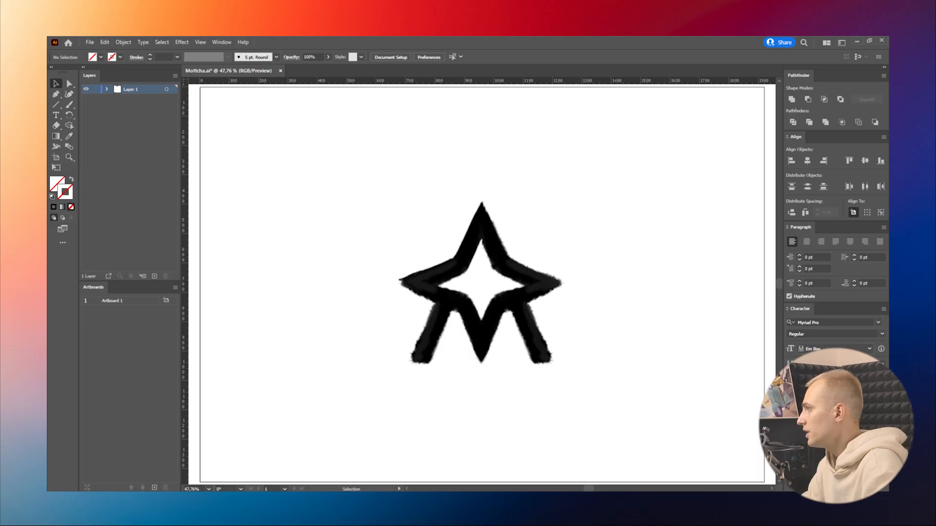
In Illustrator, set the placed sketch's opacity to 10% and lock it as a tracing reference
{"action": "key", "text": "ctrl+a"}
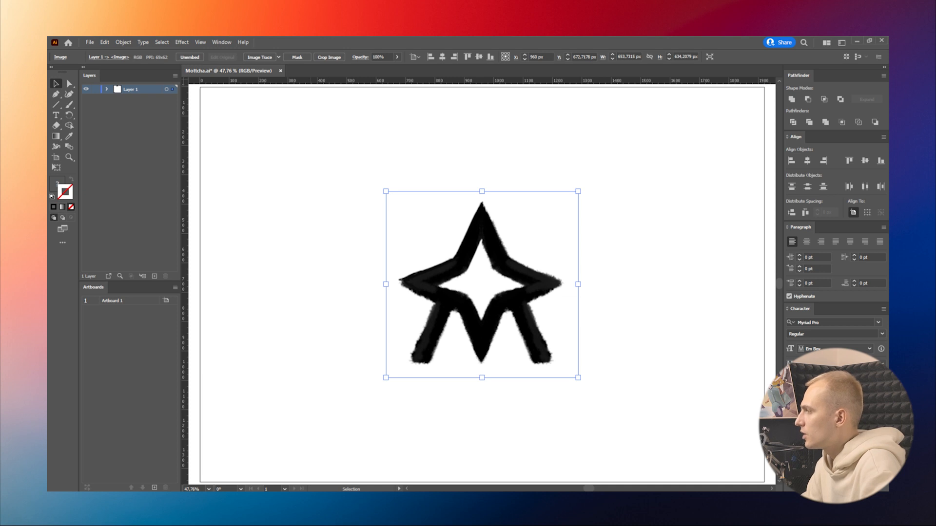
{"action": "left_click", "coordinate": [379, 57]}
{"action": "type", "text": "10"}
{"action": "key", "text": "Return"}
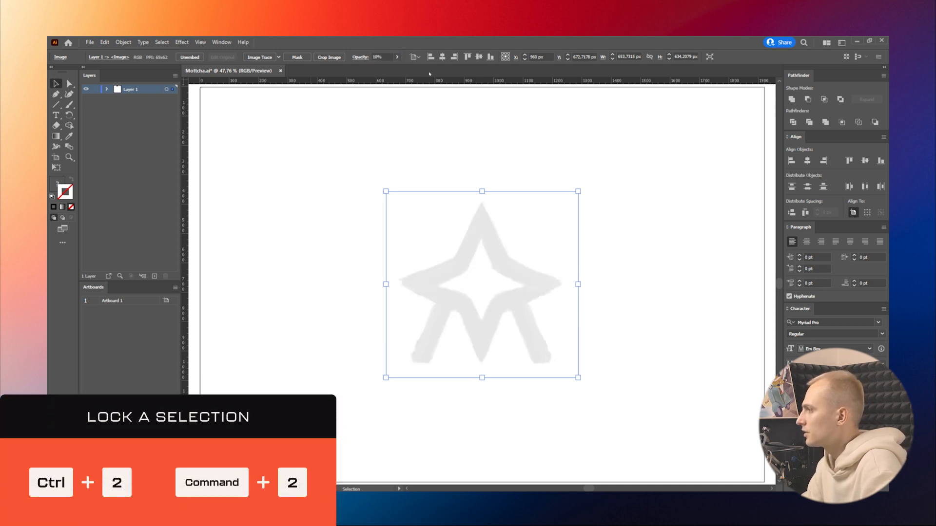
{"action": "key", "text": "ctrl+2"}
Draw an unfilled square frame around the faded sketch and give it a thin black stroke
{"action": "key", "text": "m"}
{"action": "mouse_move", "coordinate": [395, 203]}
{"action": "left_mouse_down"}
{"action": "mouse_move", "coordinate": [577, 383]}
{"action": "mouse_move", "coordinate": [557, 363]}
{"action": "left_mouse_up"}
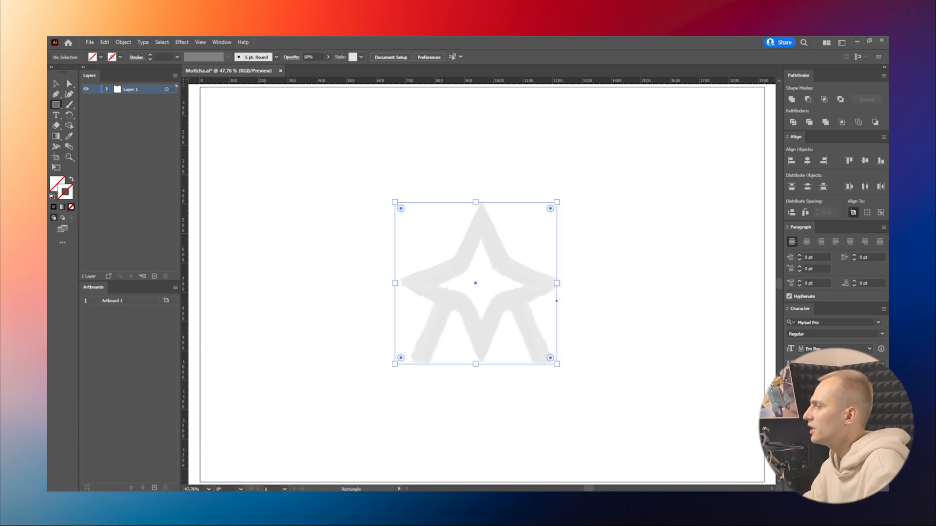
{"action": "left_click", "coordinate": [150, 55]}
{"action": "left_click", "coordinate": [150, 55]}
{"action": "left_click", "coordinate": [150, 55]}
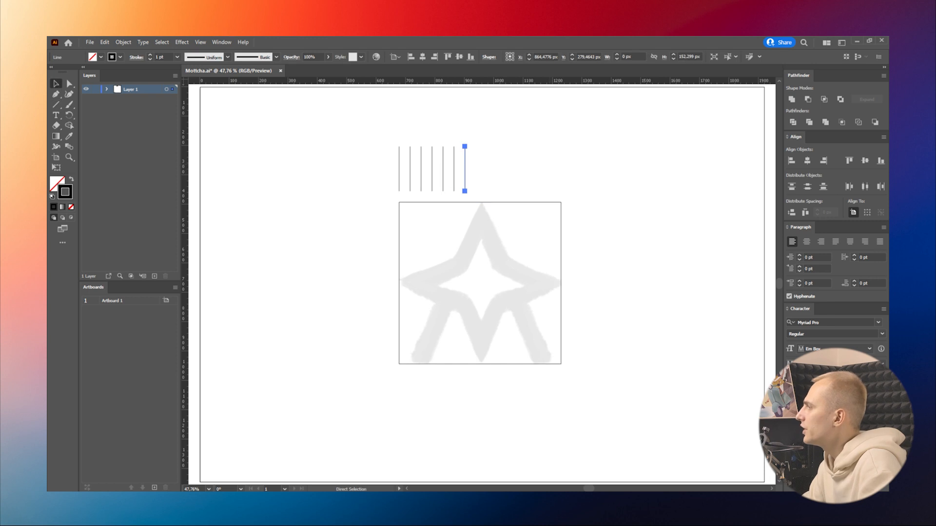
Repeat the spaced copy of the short vertical line twice more to make nine lines above the square
{"action": "key", "text": "ctrl+d"}
{"action": "key", "text": "ctrl+d"}
{"action": "key", "text": "ctrl+shift+a"}
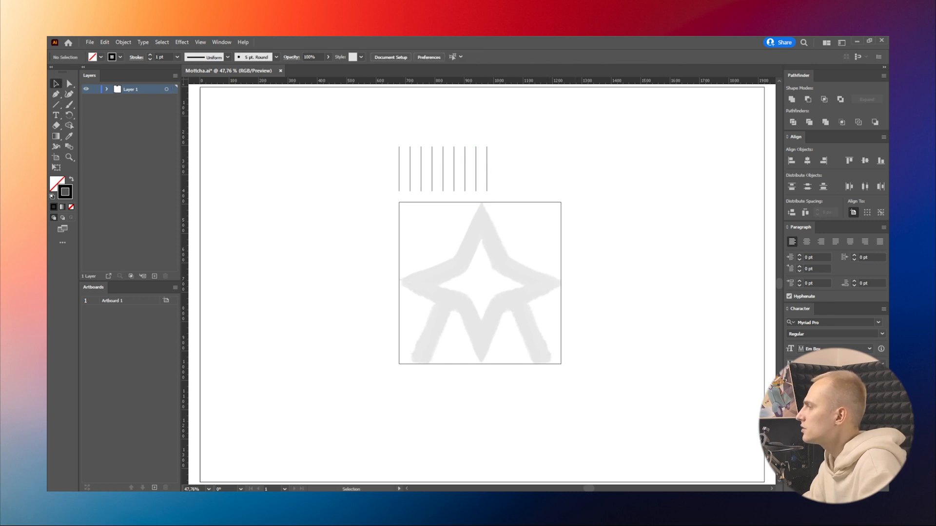
Align the last vertical line with the square's right edge and distribute all nine lines evenly
{"action": "left_click_drag", "start_coordinate": [487, 168], "coordinate": [561, 168]}
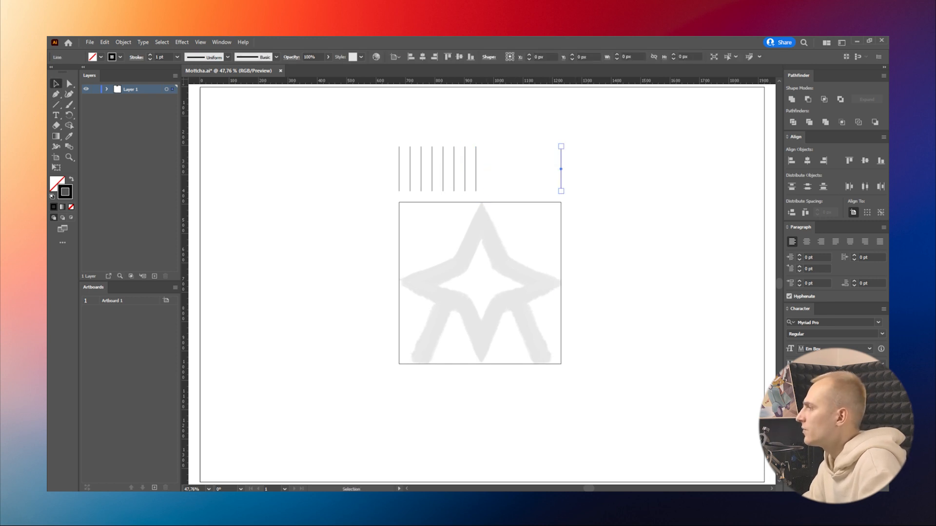
{"action": "left_click_drag", "start_coordinate": [361, 136], "coordinate": [594, 161]}
{"action": "left_click", "coordinate": [805, 212]}
{"action": "key", "text": "ctrl+shift+a"}
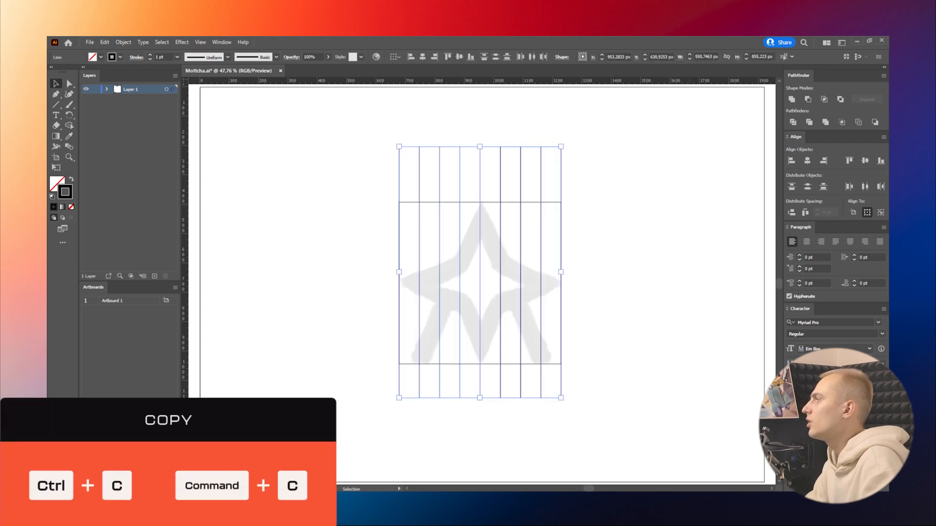
Copy the nine vertical lines in place, rotate the copy 90 degrees, and align it with the square to form a grid
{"action": "key", "text": "ctrl+c"}
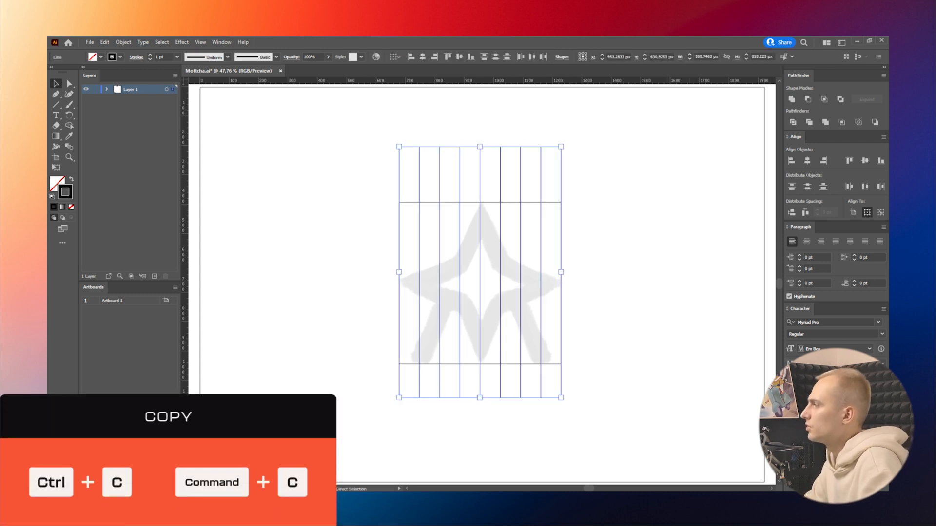
{"action": "key", "text": "ctrl+f"}
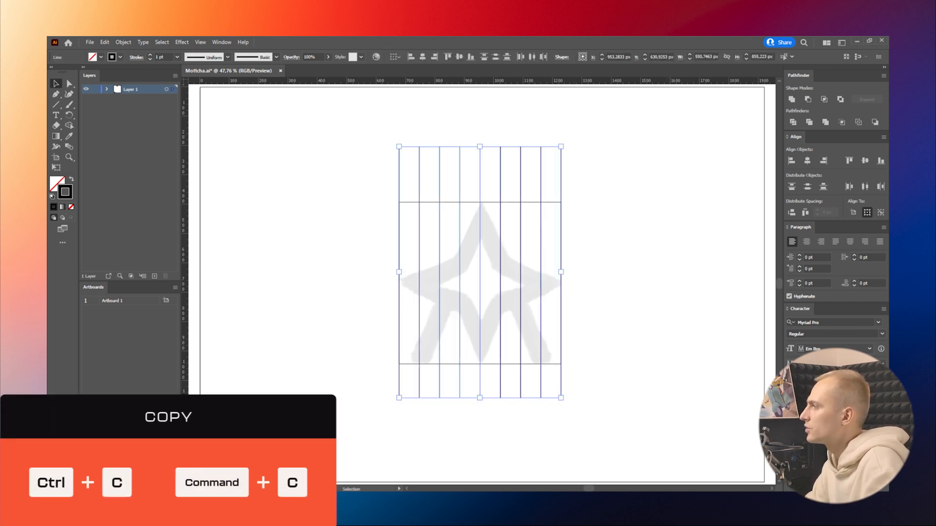
{"action": "left_click_drag", "start_coordinate": [599, 148], "coordinate": [665, 313]}
{"action": "left_click_drag", "start_coordinate": [561, 191], "coordinate": [561, 202]}
{"action": "left_click", "coordinate": [629, 195]}
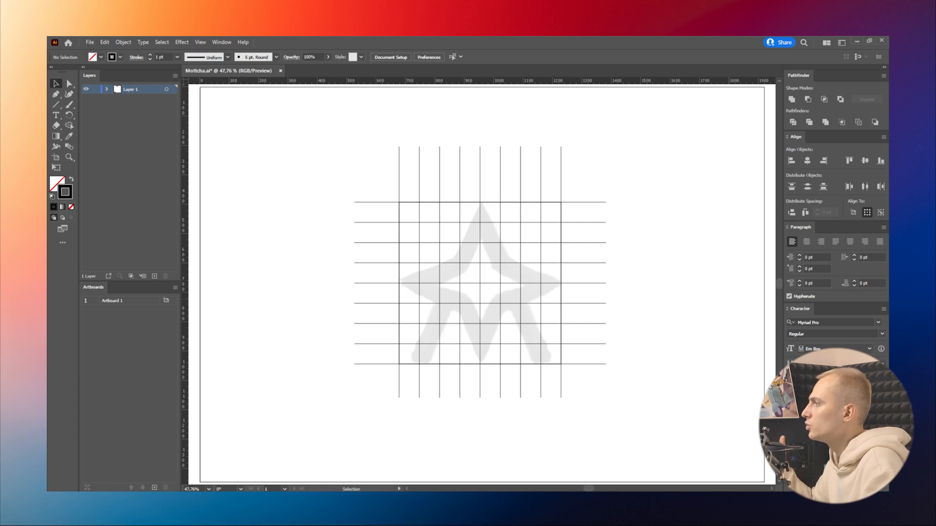
Draw a diagonal line from the grid's top centre to the second vertical line at its base and duplicate it one cell right
{"action": "scroll", "coordinate": [478, 283], "scroll_direction": "down", "scroll_amount": 1}
{"action": "key", "text": "backslash"}
{"action": "left_click_drag", "start_coordinate": [480, 192], "coordinate": [420, 354]}
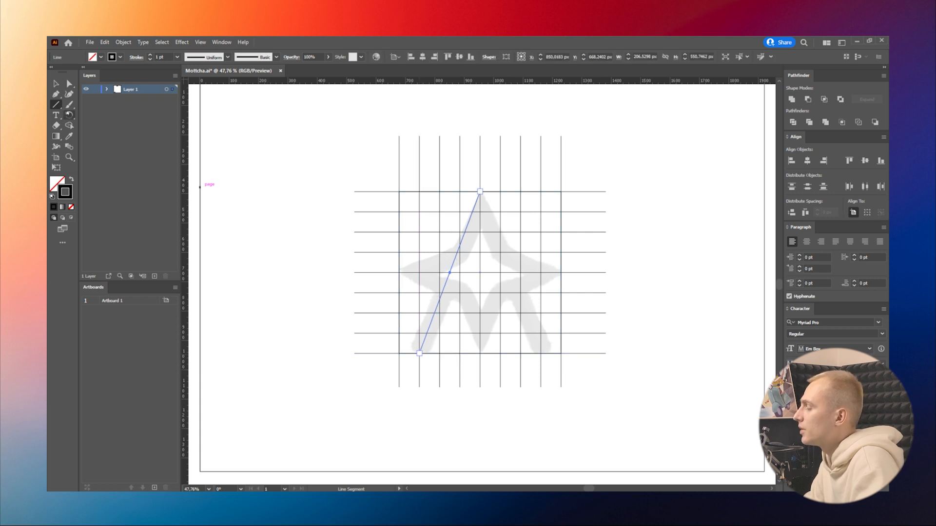
{"action": "left_click", "coordinate": [56, 84]}
{"action": "left_click", "coordinate": [292, 171]}
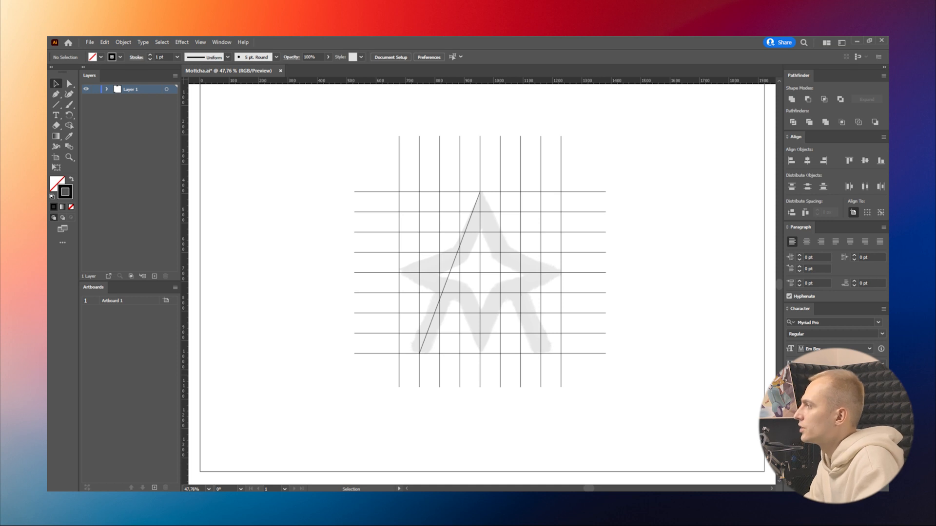
{"action": "left_click_drag", "start_coordinate": [425, 337], "coordinate": [445, 337]}
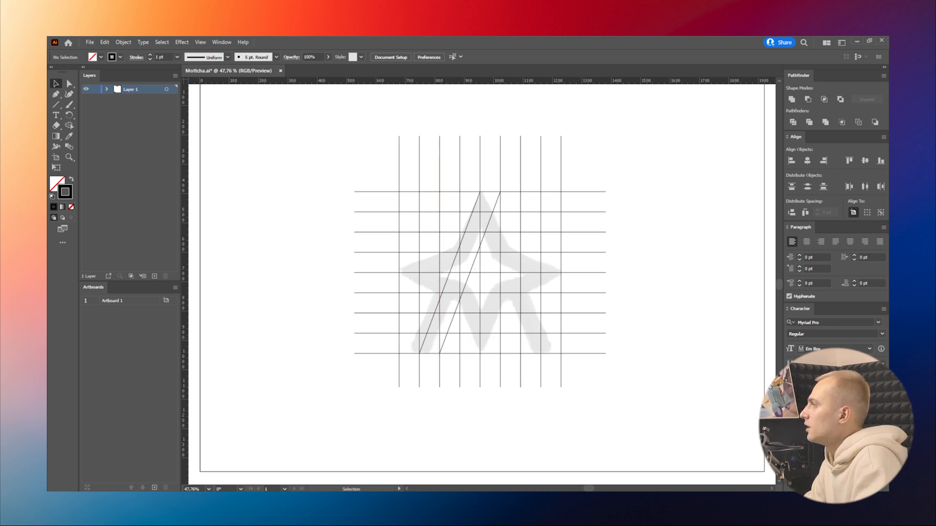
Reflect a copy of the two diagonal lines across the vertical axis
{"action": "left_click", "coordinate": [449, 279]}
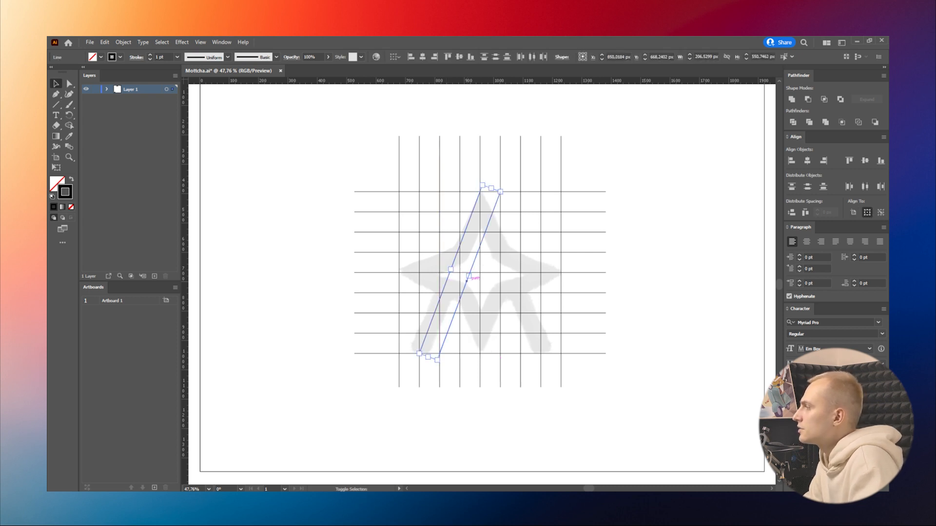
{"action": "left_click", "coordinate": [131, 42]}
{"action": "mouse_move", "coordinate": [139, 50]}
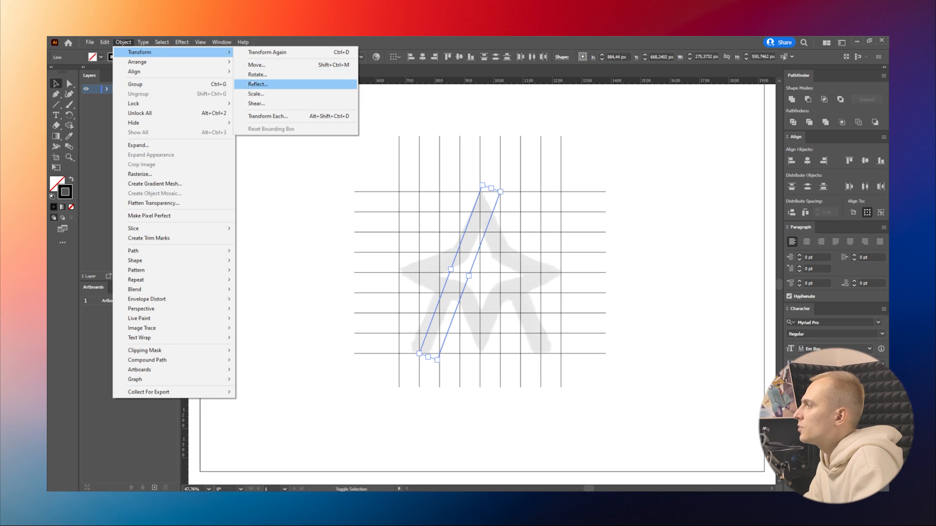
{"action": "left_click", "coordinate": [252, 83]}
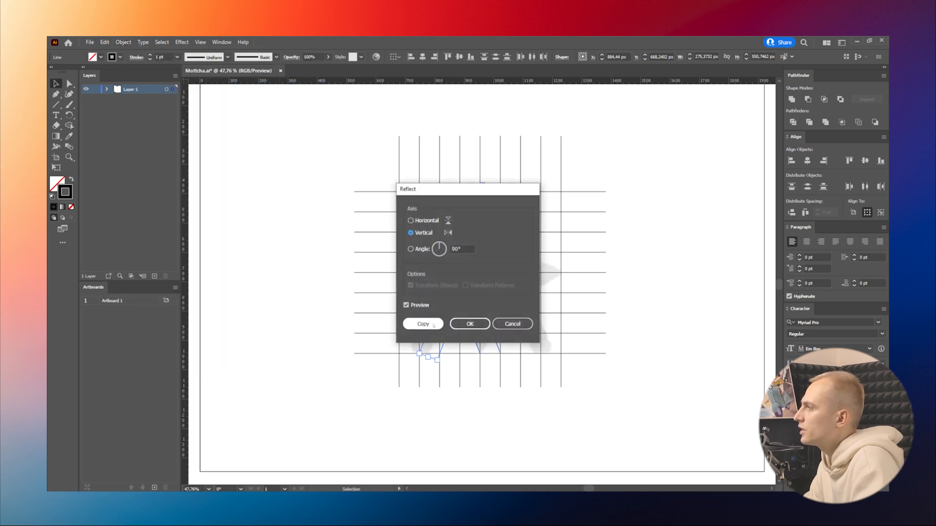
{"action": "left_click", "coordinate": [423, 324]}
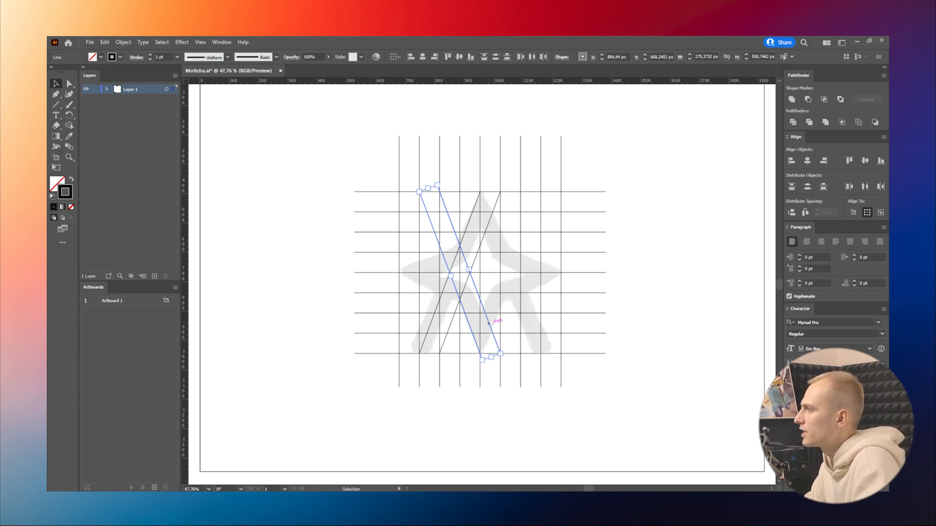
Duplicate the reflected diagonal pair two cells right, and rotate a copy of all eight diagonals 90 degrees over the grid
{"action": "left_click_drag", "start_coordinate": [489, 323], "coordinate": [529, 323]}
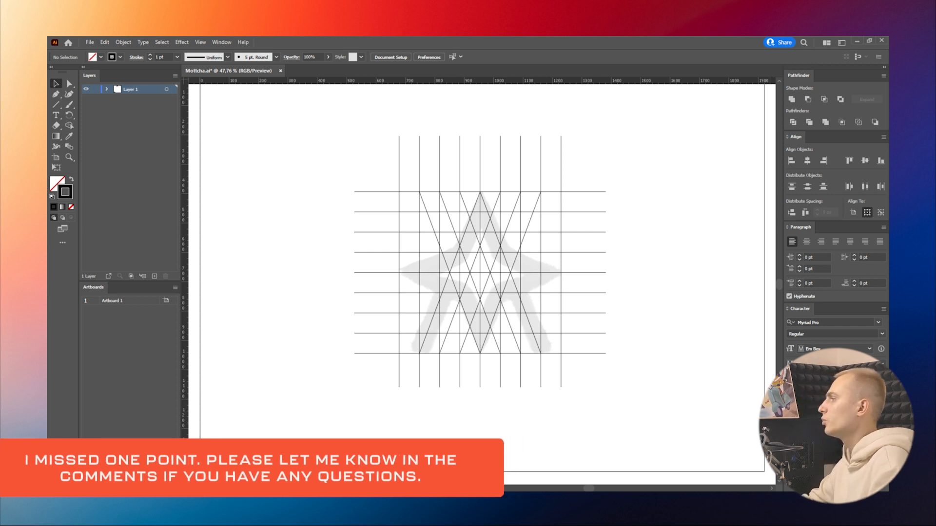
{"action": "left_click", "coordinate": [430, 324]}
{"action": "left_click", "coordinate": [450, 323], "text": "shift"}
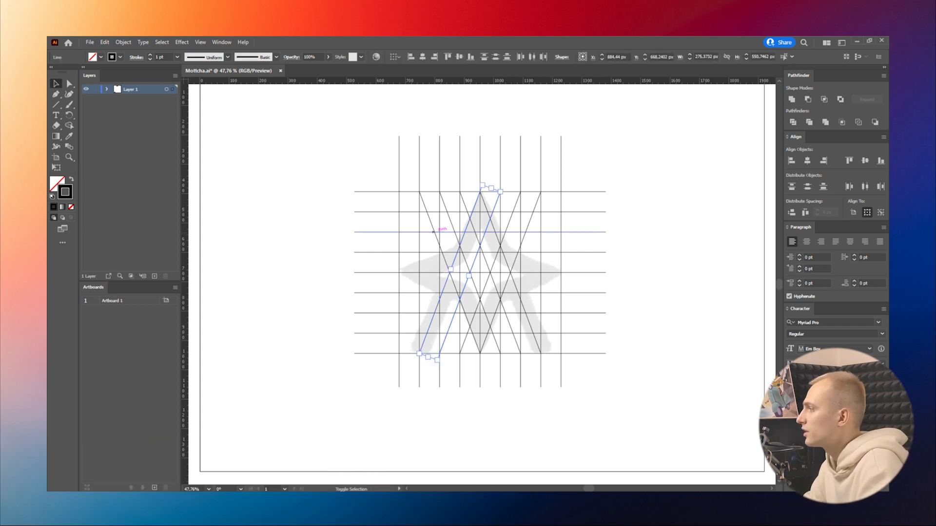
{"action": "left_click", "coordinate": [451, 221], "text": "shift"}
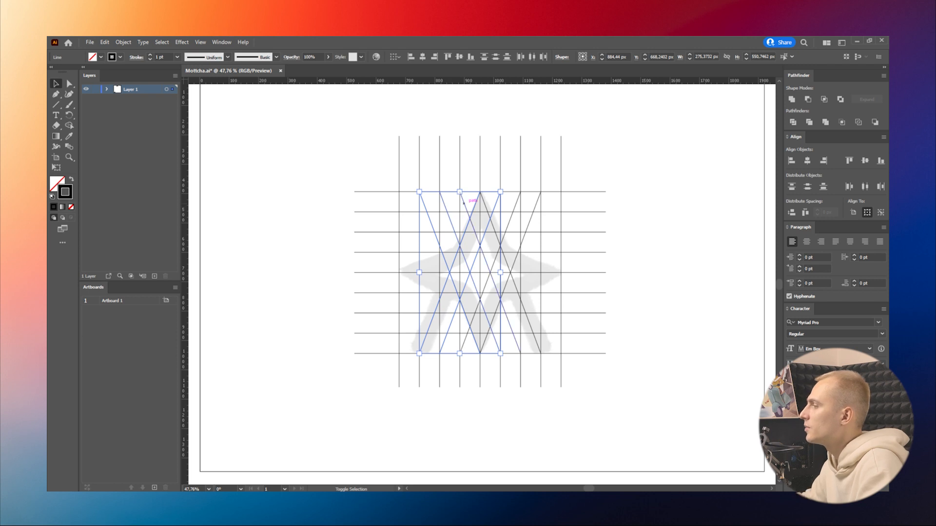
{"action": "left_click", "coordinate": [463, 203], "text": "shift"}
{"action": "left_click", "coordinate": [487, 211], "text": "shift"}
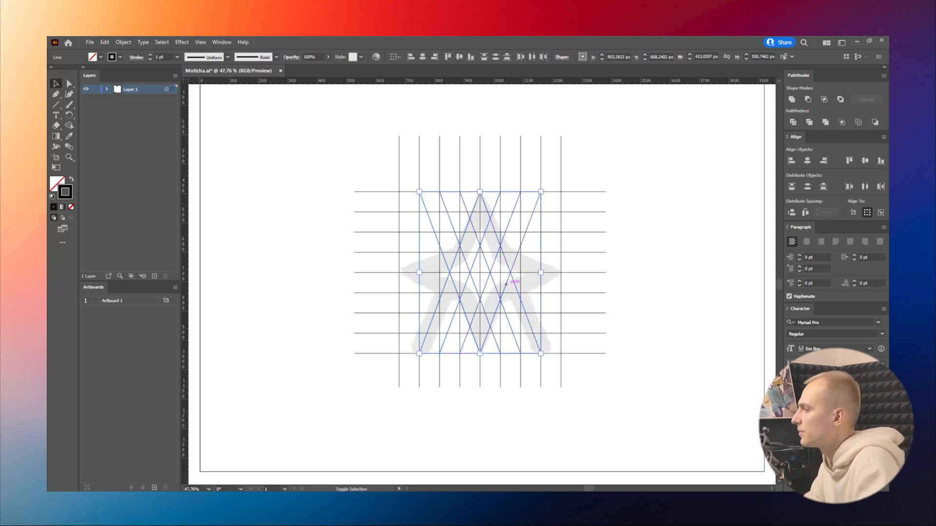
{"action": "key", "text": "a"}
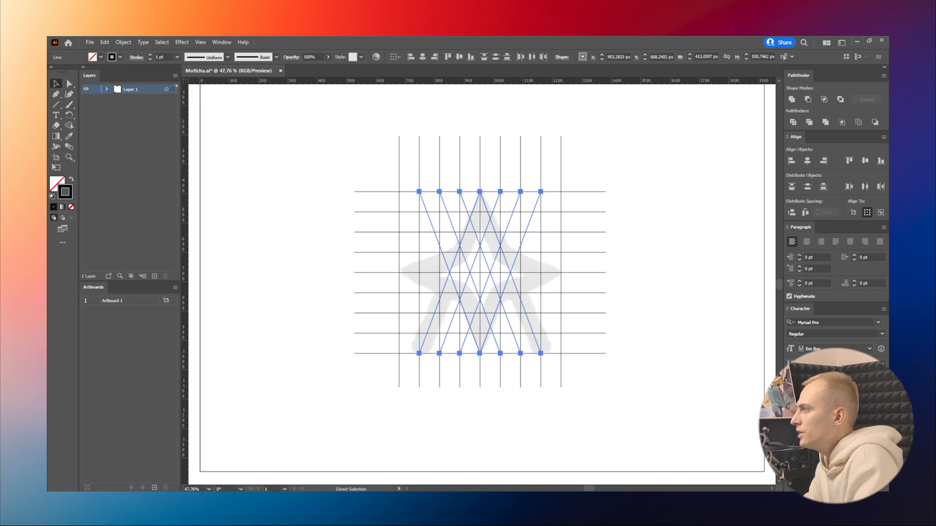
{"action": "key", "text": "v"}
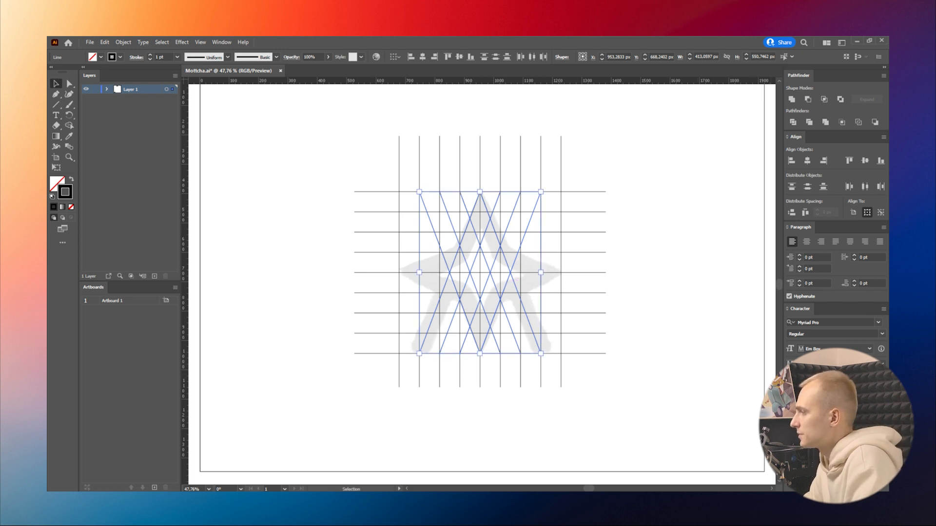
{"action": "left_click_drag", "start_coordinate": [548, 360], "coordinate": [592, 228]}
{"action": "key", "text": "ctrl+shift+a"}
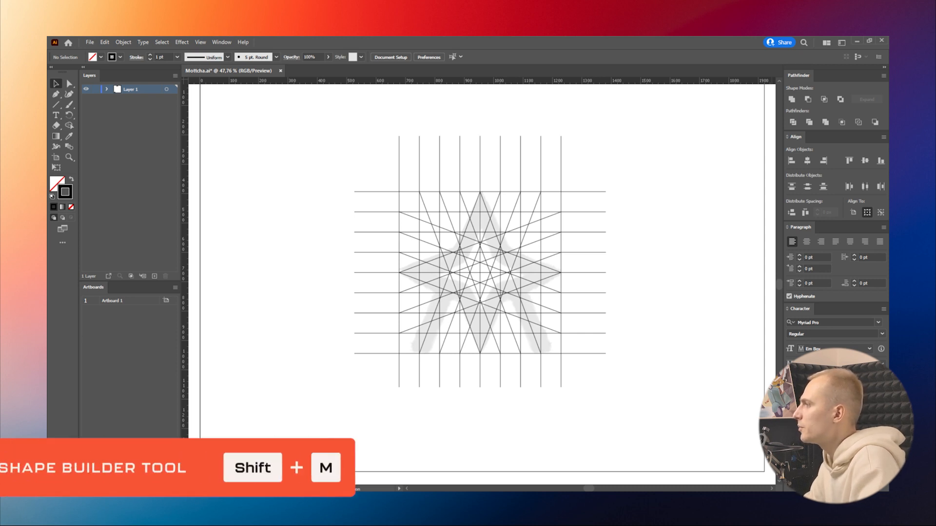
Select all construction lines, set a black fill without stroke, and merge the cells of the star's left arm with Shape Builder
{"action": "key", "text": "ctrl+a"}
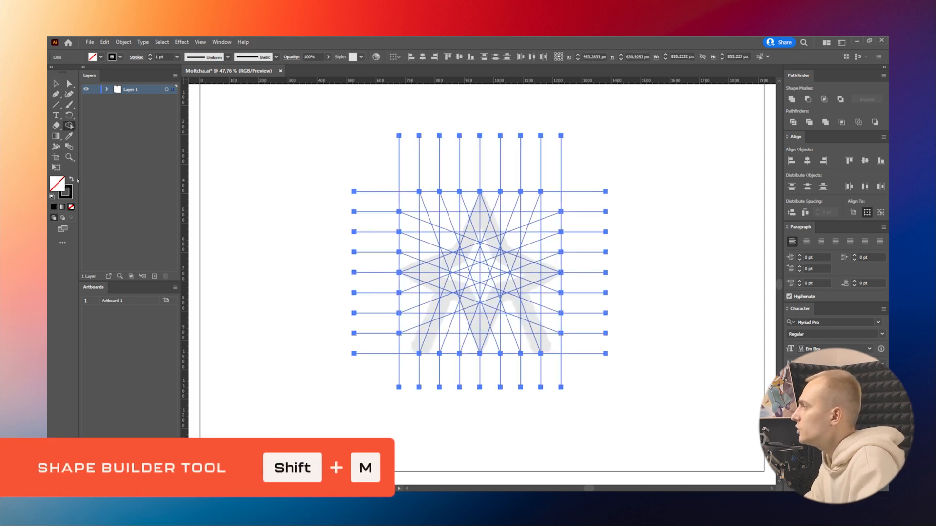
{"action": "key", "text": "shift+m"}
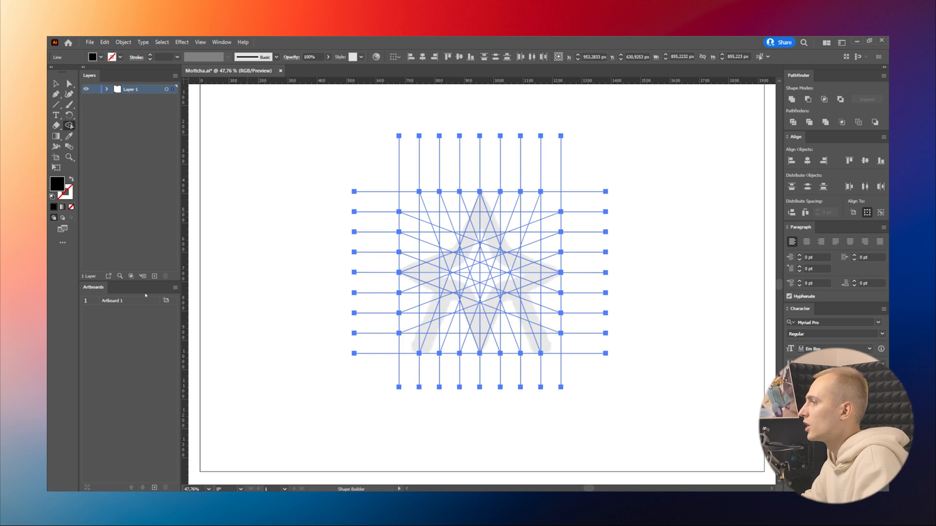
{"action": "mouse_move", "coordinate": [341, 313]}
{"action": "left_mouse_down"}
{"action": "mouse_move", "coordinate": [412, 347]}
{"action": "mouse_move", "coordinate": [454, 238]}
{"action": "mouse_move", "coordinate": [493, 193]}
{"action": "left_mouse_up"}
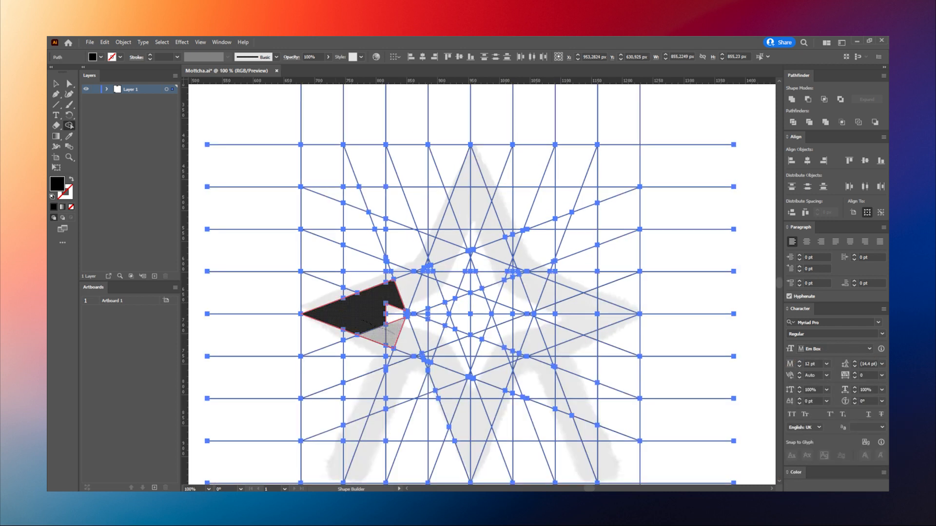
{"action": "scroll", "coordinate": [407, 314], "scroll_direction": "up", "scroll_amount": 1}
{"action": "scroll", "coordinate": [408, 313], "scroll_direction": "up", "scroll_amount": 1}
{"action": "scroll", "coordinate": [422, 269], "scroll_direction": "down", "scroll_amount": 2}
Merge the cells forming the star's top spike and right arm, leaving the small inner star empty
{"action": "mouse_move", "coordinate": [451, 234]}
{"action": "left_mouse_down"}
{"action": "mouse_move", "coordinate": [472, 151]}
{"action": "mouse_move", "coordinate": [460, 195]}
{"action": "left_mouse_up"}
{"action": "mouse_move", "coordinate": [468, 195]}
{"action": "left_mouse_down"}
{"action": "mouse_move", "coordinate": [506, 238]}
{"action": "mouse_move", "coordinate": [420, 295]}
{"action": "left_mouse_up"}
{"action": "scroll", "coordinate": [485, 229], "scroll_direction": "up", "scroll_amount": 1}
{"action": "left_click_drag", "start_coordinate": [504, 181], "coordinate": [517, 287]}
{"action": "mouse_move", "coordinate": [540, 255]}
{"action": "left_mouse_down"}
{"action": "mouse_move", "coordinate": [580, 362]}
{"action": "mouse_move", "coordinate": [587, 324]}
{"action": "left_mouse_up"}
{"action": "left_click_drag", "start_coordinate": [550, 352], "coordinate": [570, 344]}
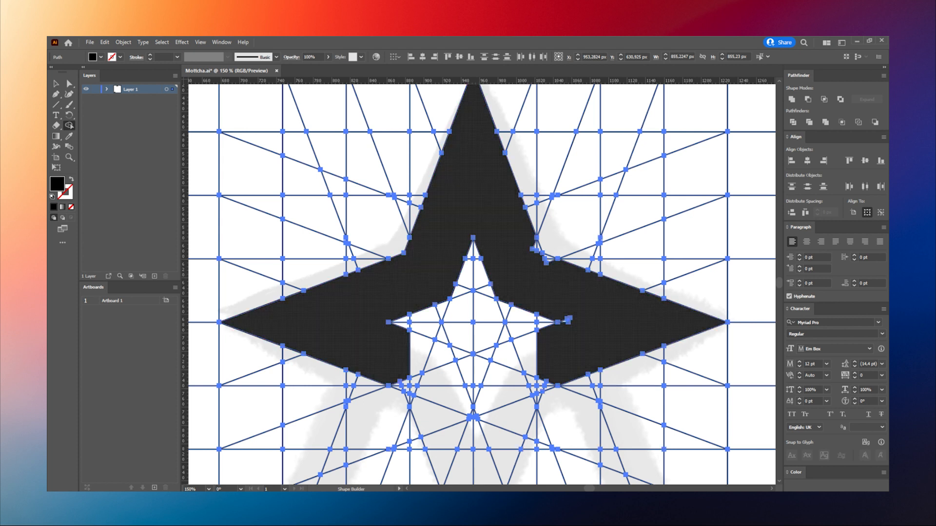
{"action": "scroll", "coordinate": [546, 246], "scroll_direction": "up", "scroll_amount": 2}
{"action": "left_click_drag", "start_coordinate": [550, 268], "coordinate": [587, 390]}
Merge the cells of the star's lower centre spike and join them to both side arms below the inner star
{"action": "scroll", "coordinate": [503, 244], "scroll_direction": "down", "scroll_amount": 1}
{"action": "left_click_drag", "start_coordinate": [779, 283], "coordinate": [779, 290]}
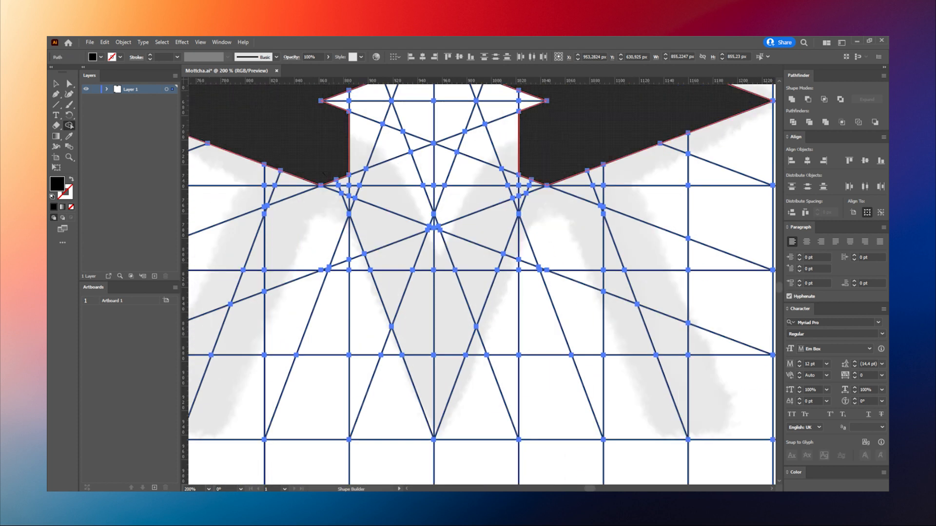
{"action": "mouse_move", "coordinate": [338, 186]}
{"action": "left_mouse_down"}
{"action": "mouse_move", "coordinate": [471, 258]}
{"action": "mouse_move", "coordinate": [429, 248]}
{"action": "left_mouse_up"}
{"action": "left_click_drag", "start_coordinate": [438, 244], "coordinate": [475, 149]}
{"action": "left_click_drag", "start_coordinate": [397, 195], "coordinate": [402, 239]}
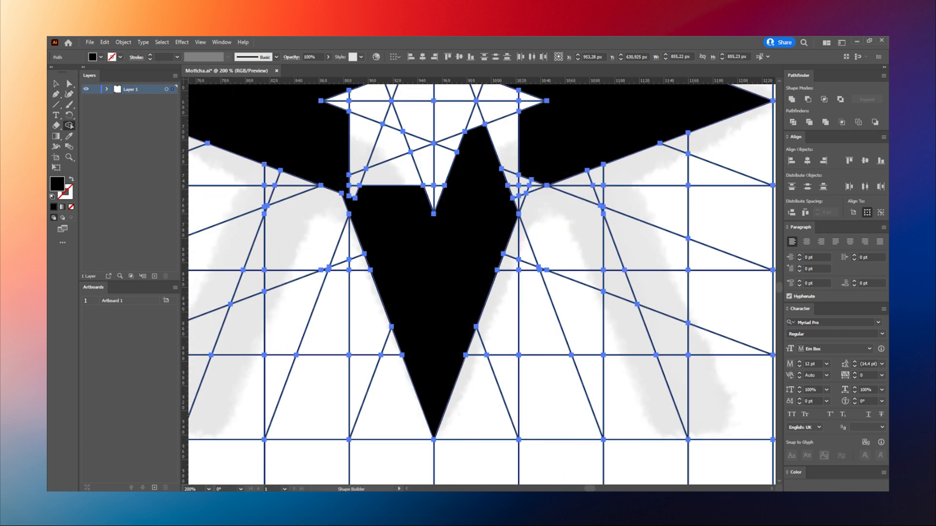
{"action": "mouse_move", "coordinate": [504, 209]}
{"action": "left_mouse_down"}
{"action": "mouse_move", "coordinate": [515, 190]}
{"action": "mouse_move", "coordinate": [535, 185]}
{"action": "left_mouse_up"}
{"action": "left_click_drag", "start_coordinate": [532, 168], "coordinate": [499, 149]}
{"action": "left_click_drag", "start_coordinate": [392, 192], "coordinate": [358, 141]}
{"action": "left_click_drag", "start_coordinate": [345, 156], "coordinate": [369, 201]}
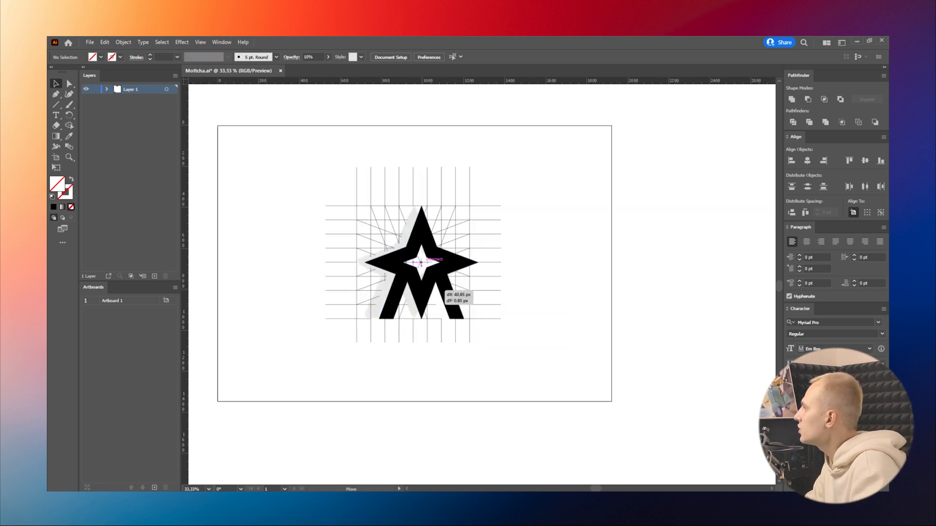
Move the finished symbol off the grid, delete the construction lines and sketch, and bring the symbol back to the artboard's middle
{"action": "left_click_drag", "start_coordinate": [437, 282], "coordinate": [584, 283]}
{"action": "left_click_drag", "start_coordinate": [482, 371], "coordinate": [281, 140]}
{"action": "key", "text": "Delete"}
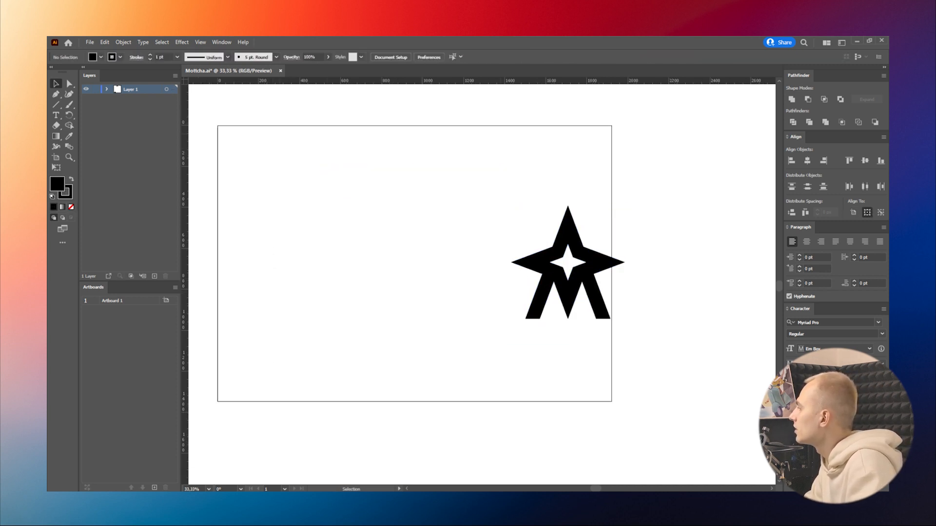
{"action": "left_click_drag", "start_coordinate": [586, 285], "coordinate": [412, 285]}
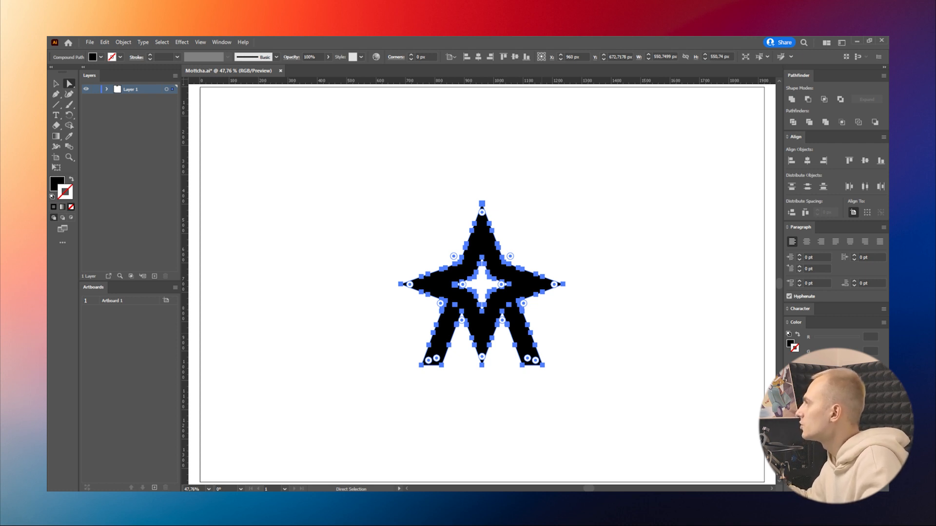
Remove the redundant anchor points from the top spike's left edge and the upper edges of both side arms
{"action": "scroll", "coordinate": [509, 257], "scroll_direction": "up", "scroll_amount": 3}
{"action": "left_click_drag", "start_coordinate": [396, 205], "coordinate": [441, 248]}
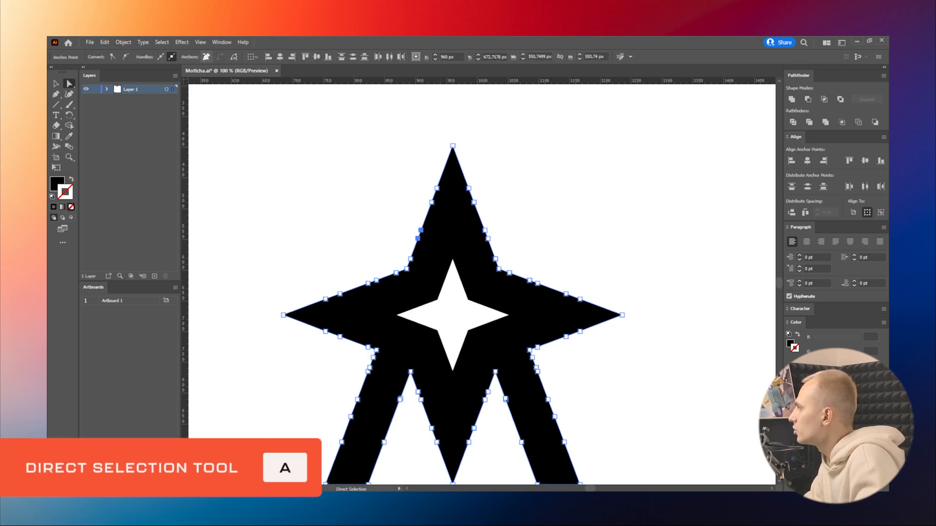
{"action": "left_click", "coordinate": [206, 57]}
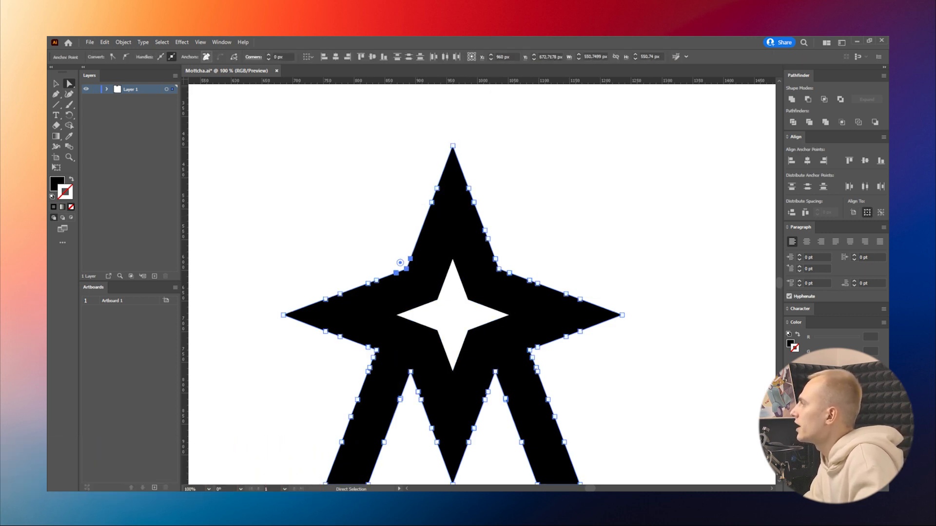
{"action": "left_click_drag", "start_coordinate": [382, 272], "coordinate": [319, 305]}
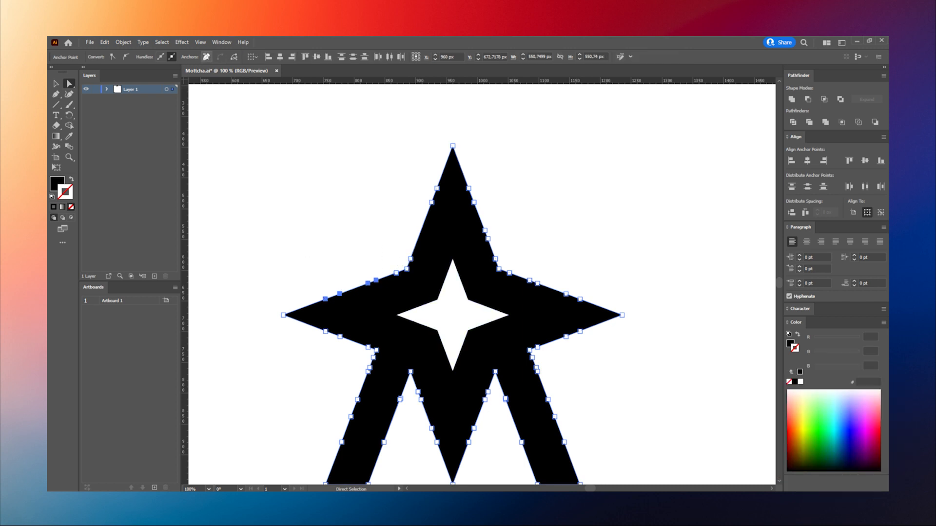
{"action": "left_click", "coordinate": [207, 57]}
{"action": "left_click_drag", "start_coordinate": [523, 271], "coordinate": [587, 305]}
{"action": "left_click", "coordinate": [206, 57]}
Remove the redundant anchor points from the left arm's underside, the left leg and the top spike
{"action": "left_click_drag", "start_coordinate": [373, 361], "coordinate": [376, 309]}
{"action": "left_click_drag", "start_coordinate": [376, 309], "coordinate": [303, 270]}
{"action": "left_click", "coordinate": [206, 57]}
{"action": "left_click_drag", "start_coordinate": [393, 403], "coordinate": [337, 303]}
{"action": "left_click", "coordinate": [206, 57]}
{"action": "left_click_drag", "start_coordinate": [358, 152], "coordinate": [504, 213]}
{"action": "left_click", "coordinate": [206, 57]}
{"action": "left_click_drag", "start_coordinate": [419, 124], "coordinate": [493, 160]}
{"action": "left_click", "coordinate": [206, 57]}
Remove the redundant anchor points from the right leg, the right arm's underside and the centre spike's left edge
{"action": "left_click_drag", "start_coordinate": [579, 404], "coordinate": [505, 339]}
{"action": "left_click", "coordinate": [206, 57]}
{"action": "left_click_drag", "start_coordinate": [606, 348], "coordinate": [531, 306]}
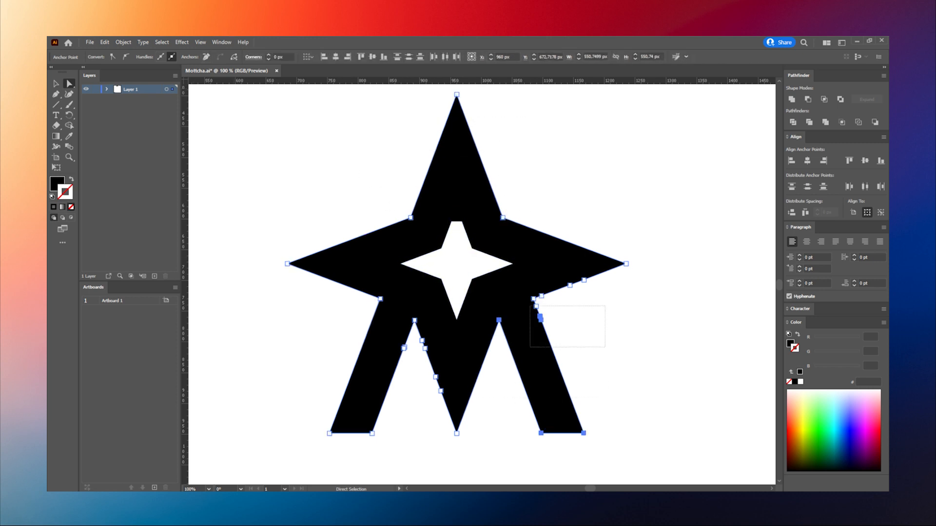
{"action": "left_click", "coordinate": [207, 57]}
{"action": "left_click_drag", "start_coordinate": [600, 307], "coordinate": [561, 276]}
{"action": "left_click", "coordinate": [206, 57]}
{"action": "left_click_drag", "start_coordinate": [385, 404], "coordinate": [449, 336]}
{"action": "left_click", "coordinate": [207, 57]}
Pull the inner star's flattened top back into a point and remove the redundant anchor points from its upper edges
{"action": "left_click", "coordinate": [454, 213]}
{"action": "scroll", "coordinate": [454, 213], "scroll_direction": "up", "scroll_amount": 1}
{"action": "left_click_drag", "start_coordinate": [450, 226], "coordinate": [459, 194]}
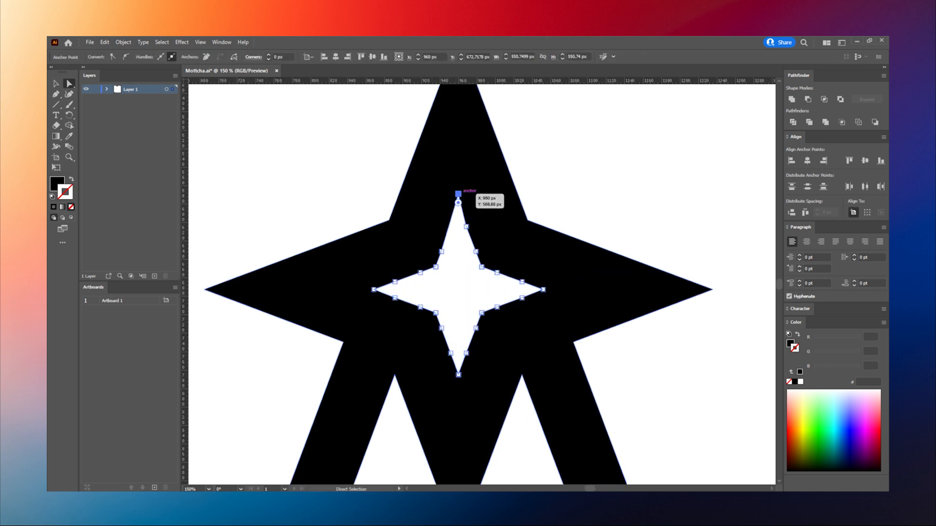
{"action": "left_click", "coordinate": [466, 226]}
{"action": "left_click", "coordinate": [441, 251], "text": "shift"}
{"action": "left_click", "coordinate": [420, 272], "text": "shift"}
{"action": "left_click", "coordinate": [394, 281], "text": "shift"}
{"action": "left_click", "coordinate": [207, 57]}
{"action": "left_click", "coordinate": [475, 251]}
{"action": "left_click", "coordinate": [497, 273], "text": "shift"}
{"action": "left_click", "coordinate": [206, 57]}
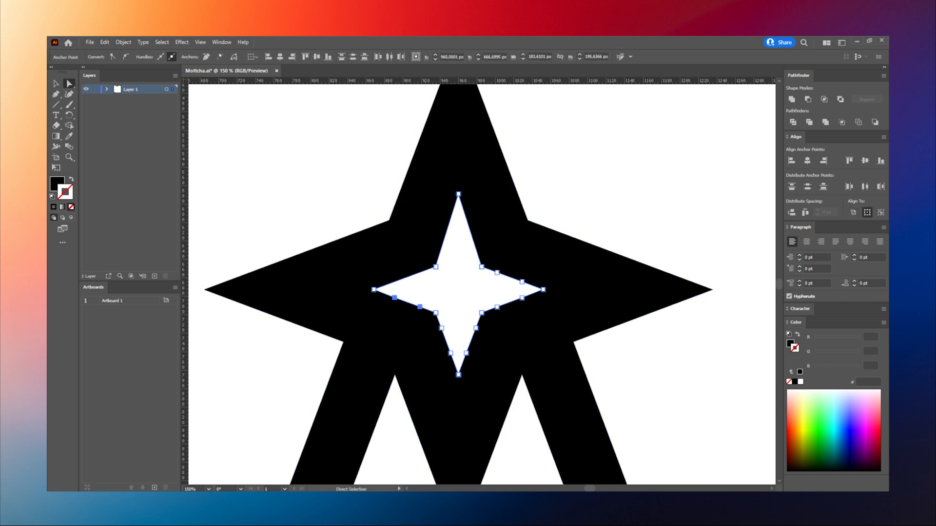
Remove the redundant anchor points from the inner star's lower edges, check its remaining corner anchors and deselect the symbol
{"action": "left_click", "coordinate": [420, 307]}
{"action": "left_click", "coordinate": [206, 57]}
{"action": "left_click", "coordinate": [522, 298]}
{"action": "left_click", "coordinate": [206, 57]}
{"action": "left_click", "coordinate": [497, 308]}
{"action": "left_click", "coordinate": [206, 57]}
{"action": "left_click", "coordinate": [441, 328]}
{"action": "left_click", "coordinate": [451, 353], "text": "shift"}
{"action": "left_click", "coordinate": [206, 57]}
{"action": "left_click", "coordinate": [476, 328]}
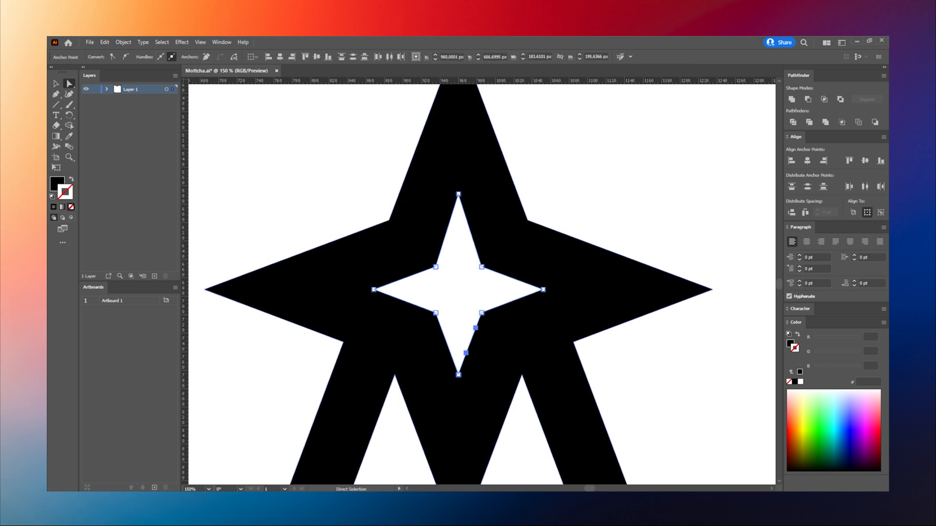
{"action": "left_click", "coordinate": [467, 353], "text": "shift"}
{"action": "left_click", "coordinate": [206, 57]}
{"action": "left_click", "coordinate": [436, 313]}
{"action": "left_click", "coordinate": [543, 290]}
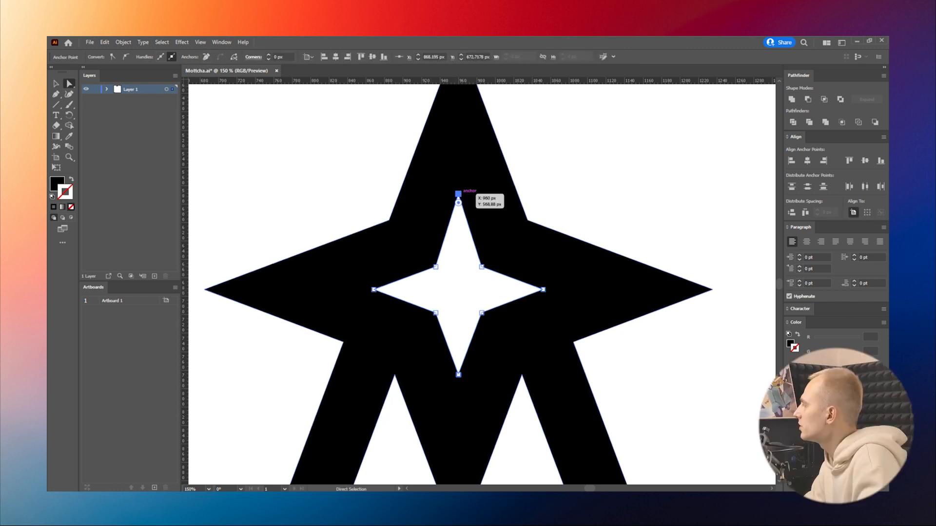
{"action": "left_click", "coordinate": [458, 195]}
{"action": "key", "text": "ctrl+shift+a"}
{"action": "key", "text": "ctrl+0"}
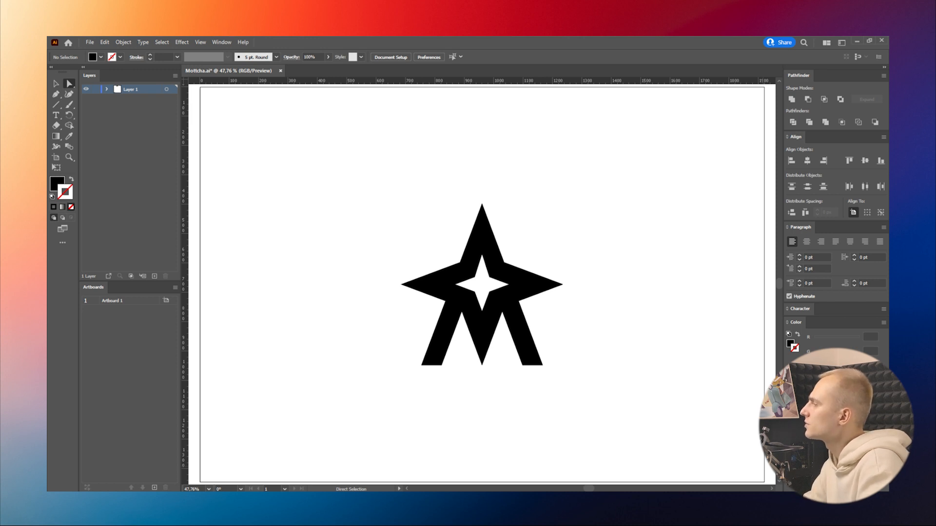
Switch to Google Fonts in the browser, set the preview text to MOTTCHA and browse typefaces for the wordmark
{"action": "key", "text": "alt+Tab"}
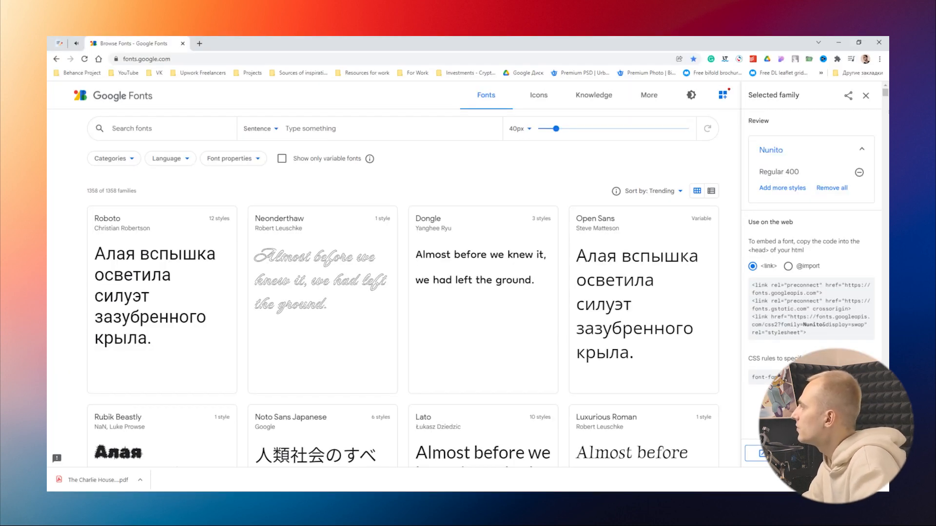
{"action": "left_click", "coordinate": [866, 95]}
{"action": "left_click", "coordinate": [405, 122]}
{"action": "type", "text": "MOTTCHA"}
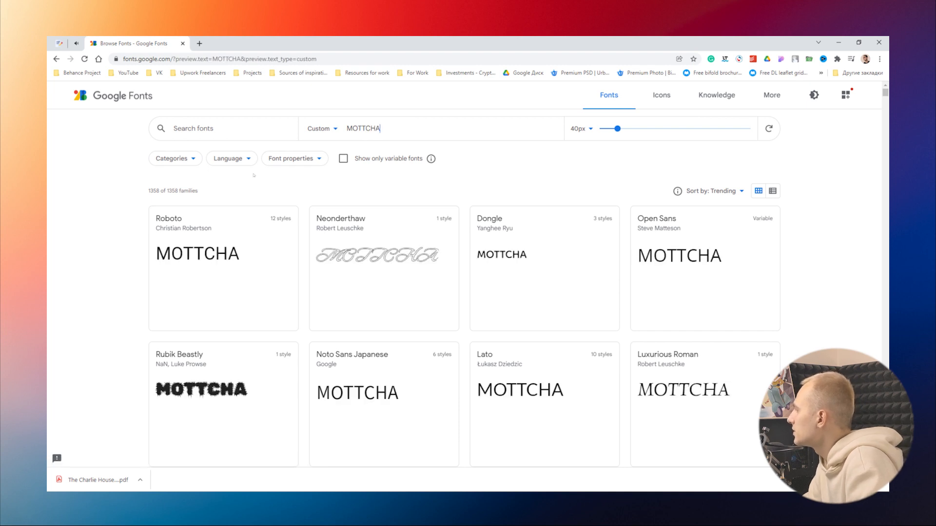
{"action": "scroll", "coordinate": [390, 107], "scroll_direction": "down", "scroll_amount": 8}
{"action": "scroll", "coordinate": [465, 310], "scroll_direction": "down", "scroll_amount": 5}
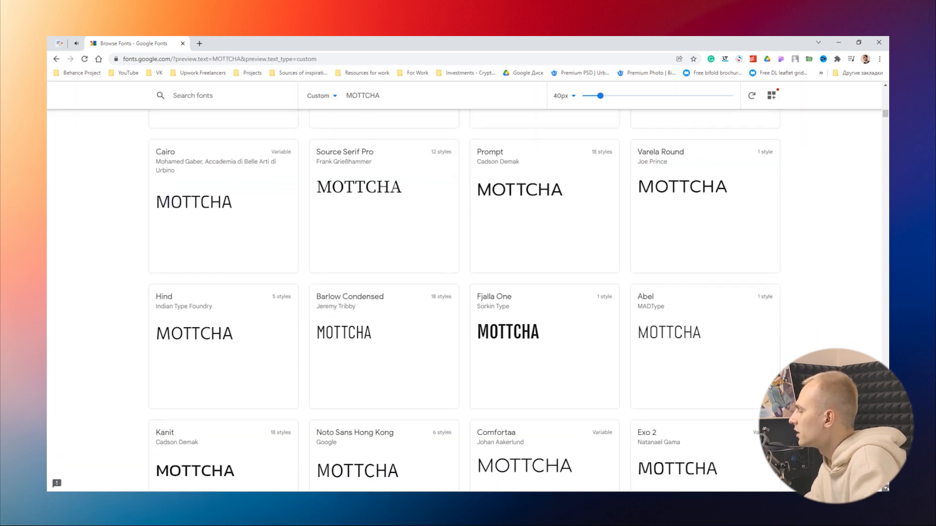
{"action": "scroll", "coordinate": [465, 310], "scroll_direction": "down", "scroll_amount": 6}
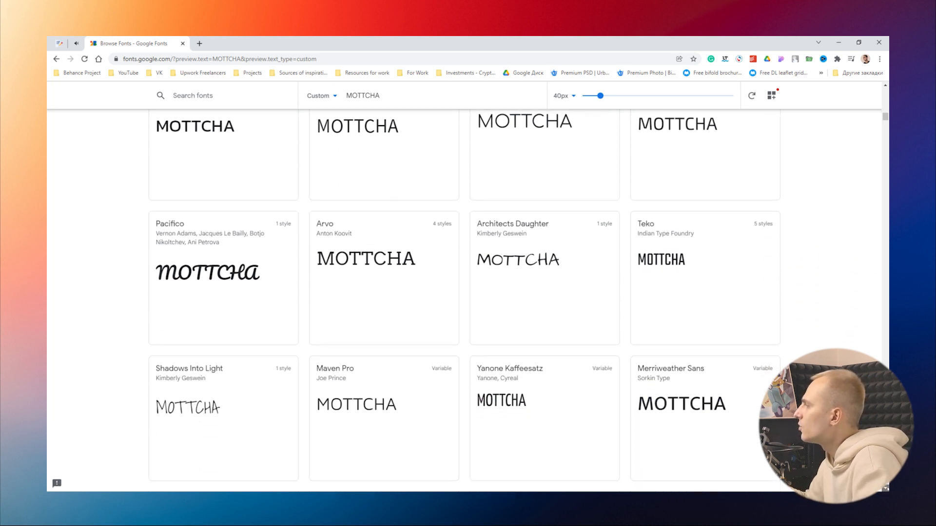
{"action": "scroll", "coordinate": [465, 306], "scroll_direction": "down", "scroll_amount": 1}
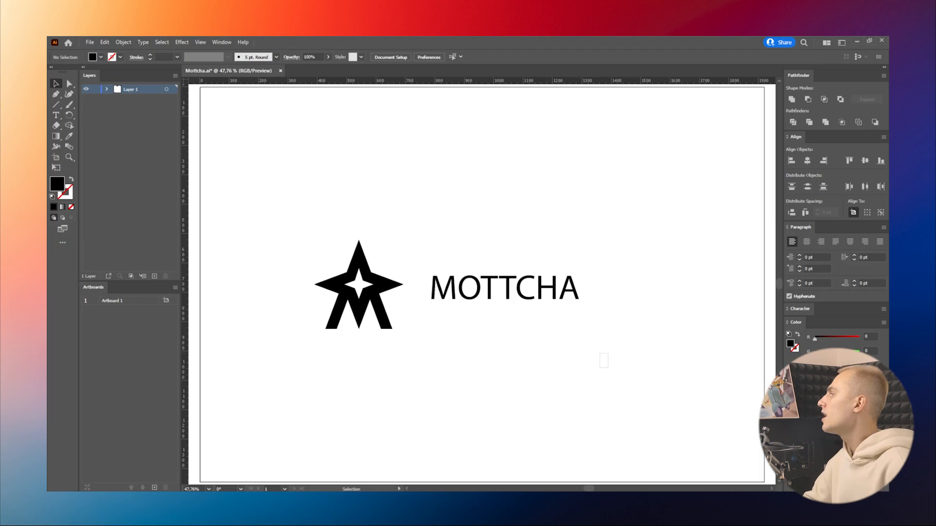
Set the MOTTCHA wordmark beside the symbol in the Archivo Bold font
{"action": "left_click", "coordinate": [504, 289]}
{"action": "left_click", "coordinate": [351, 56]}
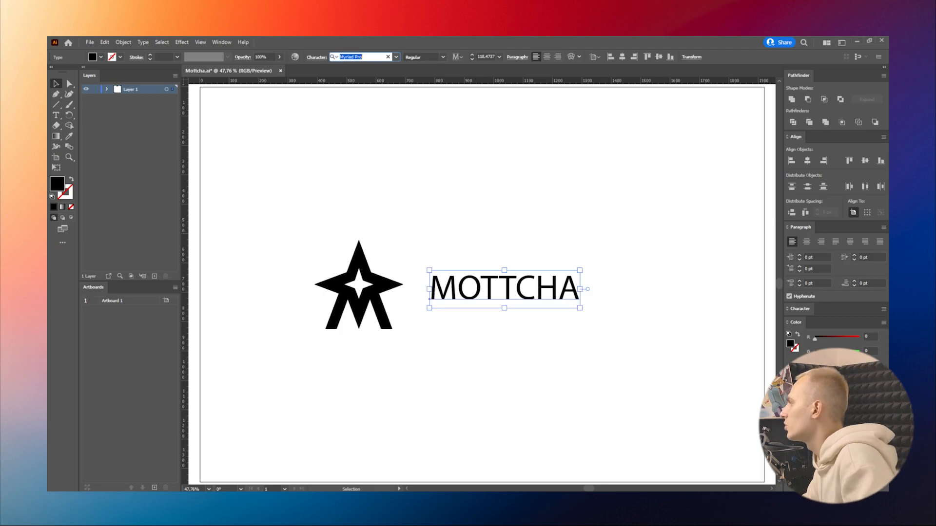
{"action": "type", "text": "arch"}
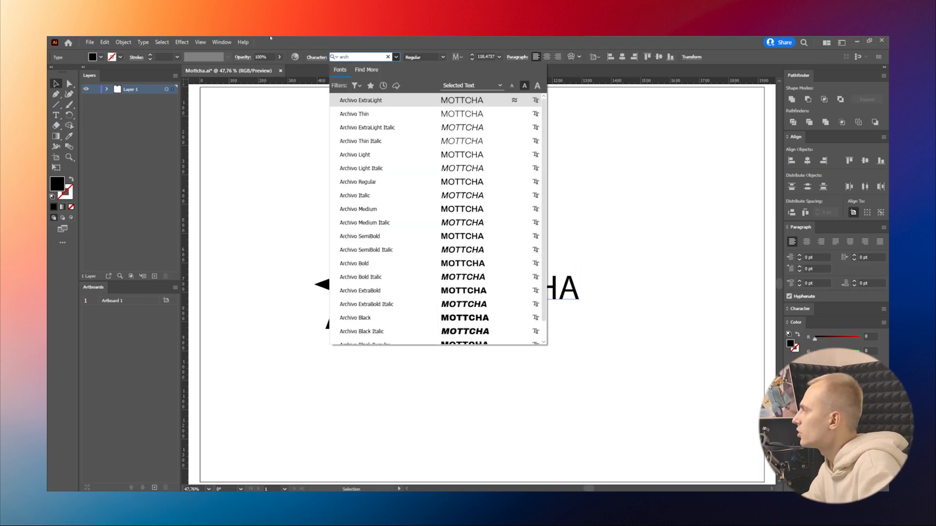
{"action": "key", "text": "Down"}
{"action": "key", "text": "Down"}
{"action": "key", "text": "Down"}
{"action": "key", "text": "Down"}
{"action": "key", "text": "Down"}
{"action": "key", "text": "Down"}
{"action": "key", "text": "Down"}
{"action": "key", "text": "Down"}
{"action": "key", "text": "Down"}
{"action": "key", "text": "Down"}
{"action": "key", "text": "Down"}
{"action": "key", "text": "Down"}
{"action": "key", "text": "Return"}
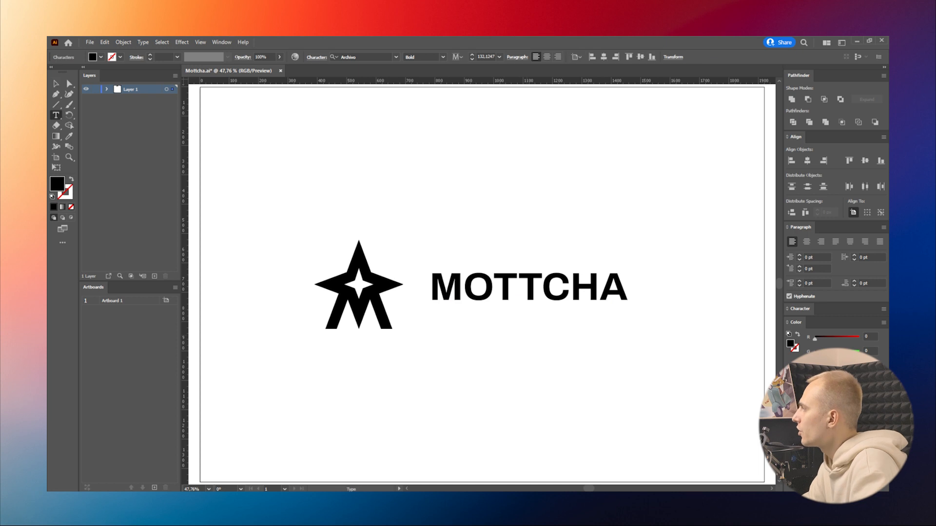
Tighten the kerning between two letters of the MOTTCHA wordmark and finish editing the text
{"action": "key", "text": "alt+Left"}
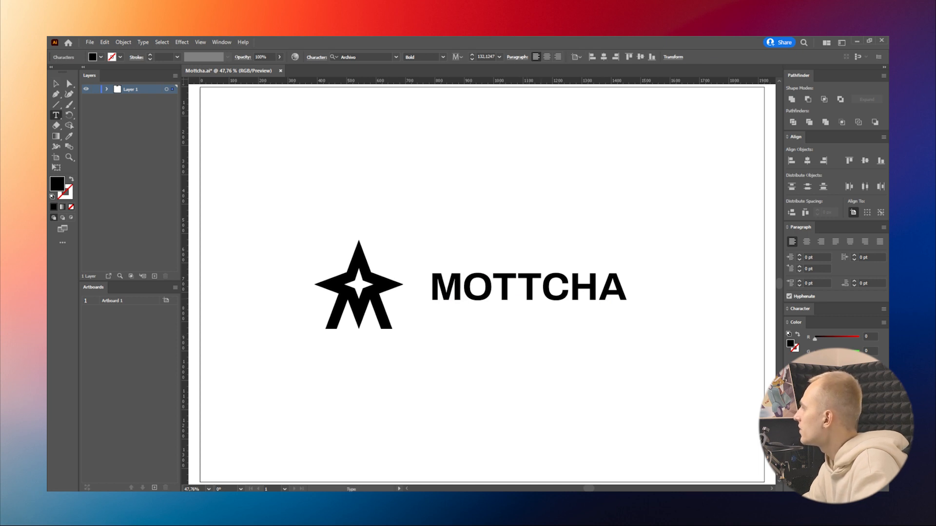
{"action": "key", "text": "Escape"}
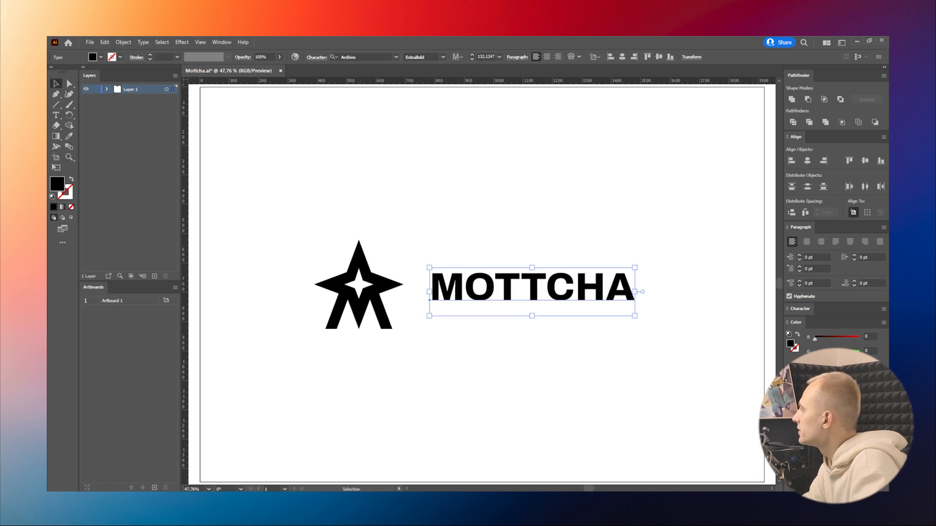
Convert the MOTTCHA wordmark to outlines and deselect it
{"action": "right_click", "coordinate": [483, 291]}
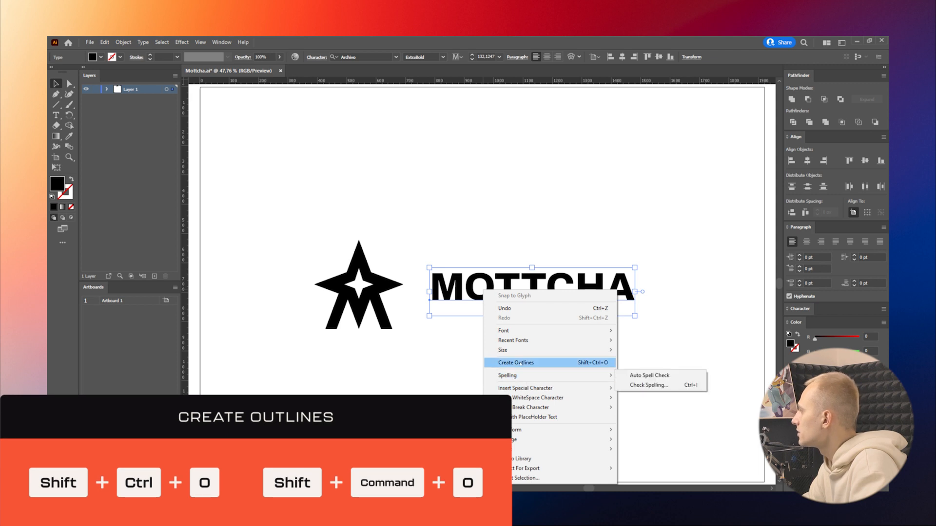
{"action": "left_click", "coordinate": [523, 364]}
{"action": "left_click", "coordinate": [512, 369]}
{"action": "scroll", "coordinate": [513, 369], "scroll_direction": "down", "scroll_amount": 1}
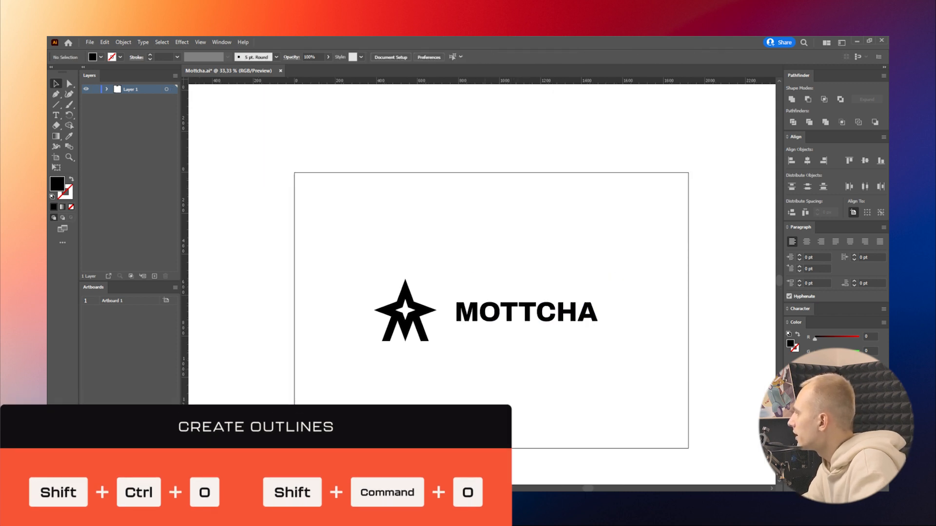
{"action": "left_click", "coordinate": [508, 316]}
{"action": "scroll", "coordinate": [478, 342], "scroll_direction": "up", "scroll_amount": 1}
{"action": "left_click", "coordinate": [478, 342]}
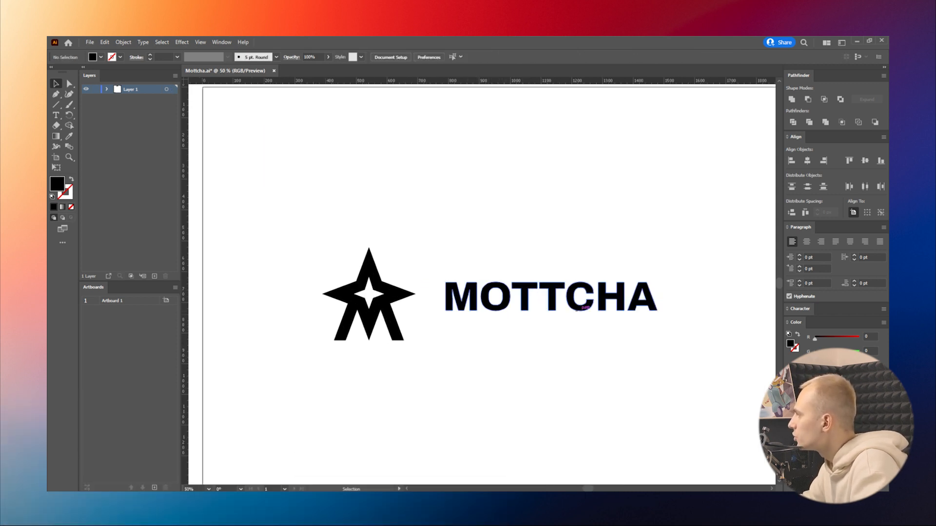
Scale down the outlined wordmark and the symbol, and move the symbol closer to the wordmark
{"action": "left_click", "coordinate": [551, 296]}
{"action": "left_click_drag", "start_coordinate": [658, 296], "coordinate": [629, 296]}
{"action": "left_click", "coordinate": [336, 294]}
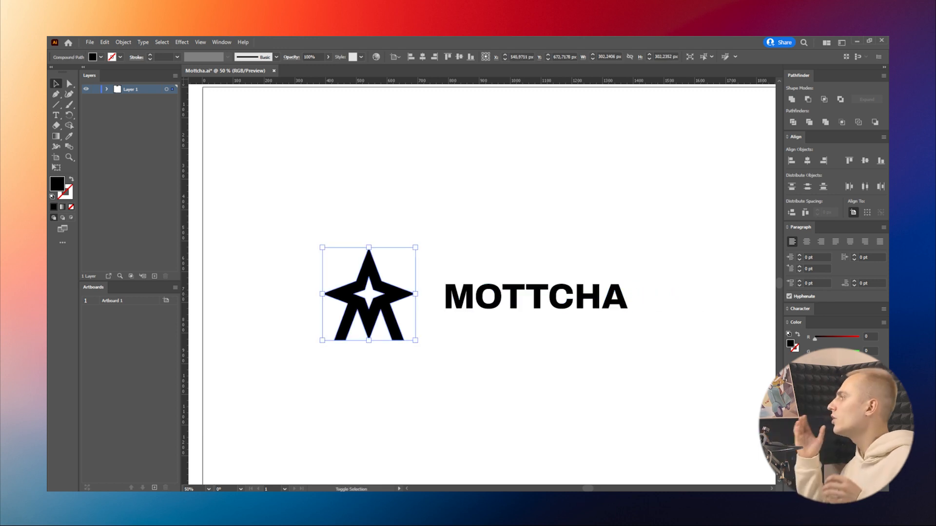
{"action": "left_click_drag", "start_coordinate": [320, 294], "coordinate": [395, 291]}
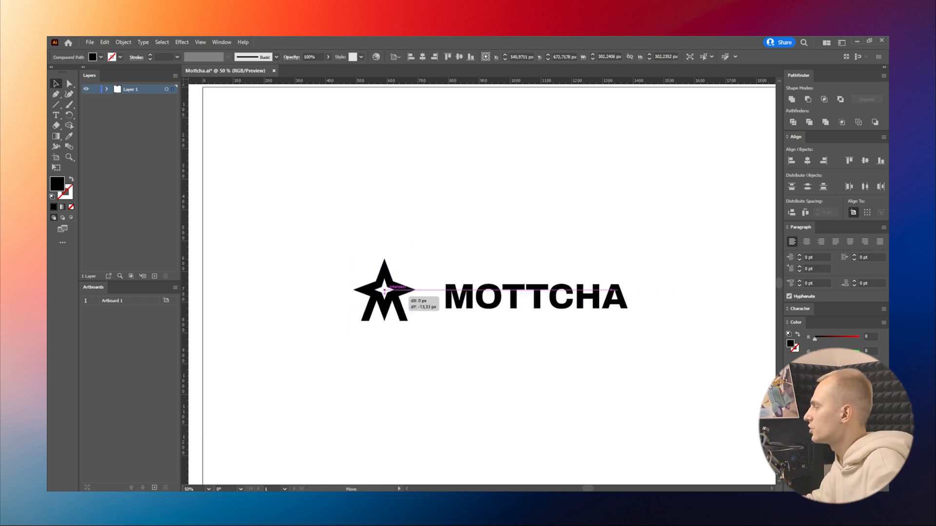
Draw a horizontal red guide line about 605 px long along the top of the wordmark's M and copy it to the baseline
{"action": "left_click_drag", "start_coordinate": [491, 274], "coordinate": [242, 274]}
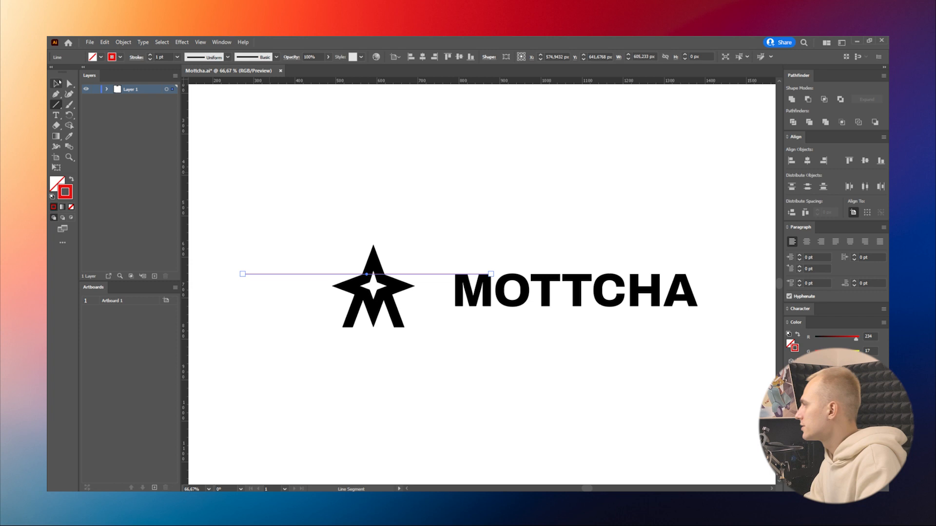
{"action": "left_click", "coordinate": [58, 83]}
{"action": "left_click", "coordinate": [414, 234]}
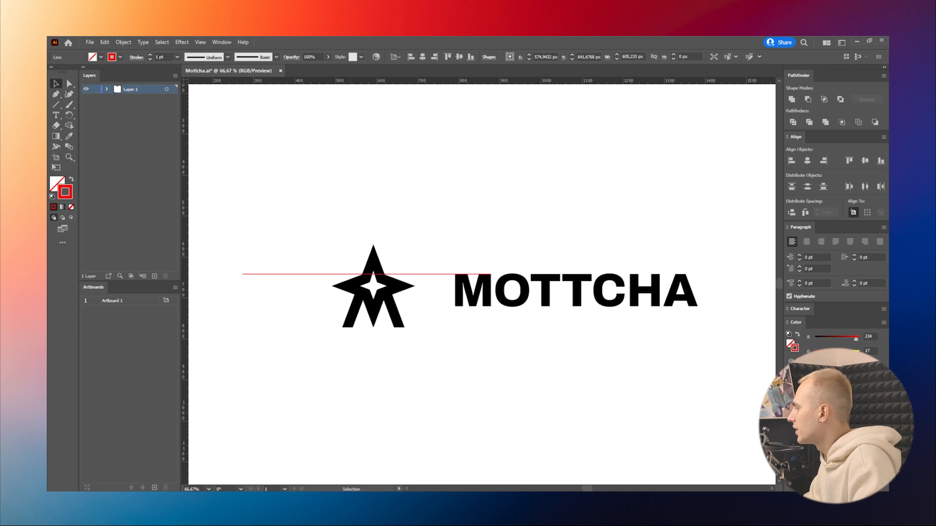
{"action": "left_click_drag", "start_coordinate": [449, 274], "coordinate": [449, 306]}
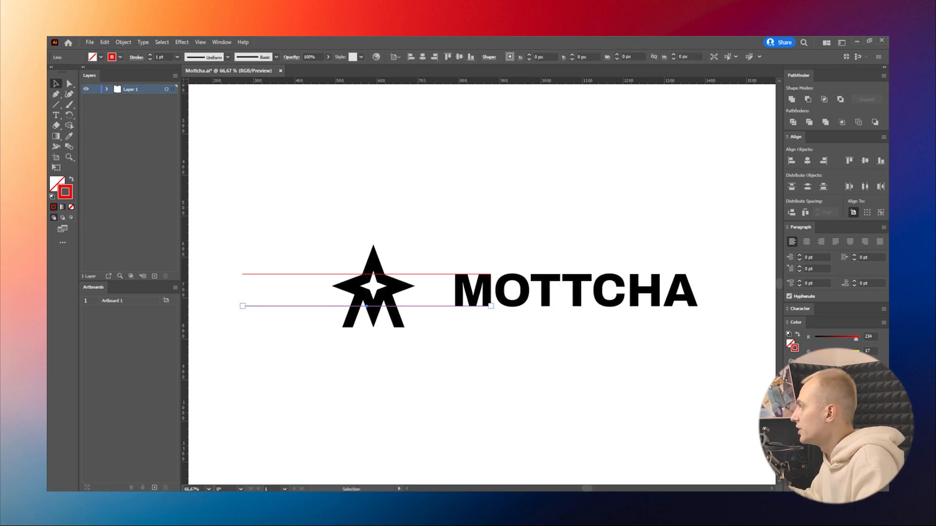
Scale the symbol down to the letter height between the two guide lines and place it beside the wordmark
{"action": "left_click", "coordinate": [374, 292]}
{"action": "left_click_drag", "start_coordinate": [373, 245], "coordinate": [374, 274]}
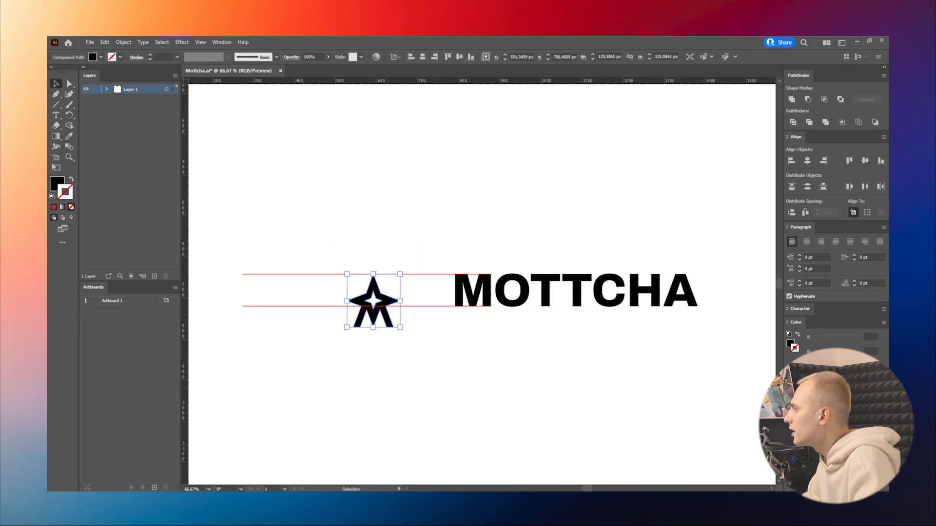
{"action": "left_click_drag", "start_coordinate": [374, 327], "coordinate": [411, 294]}
{"action": "key", "text": "ctrl+shift+a"}
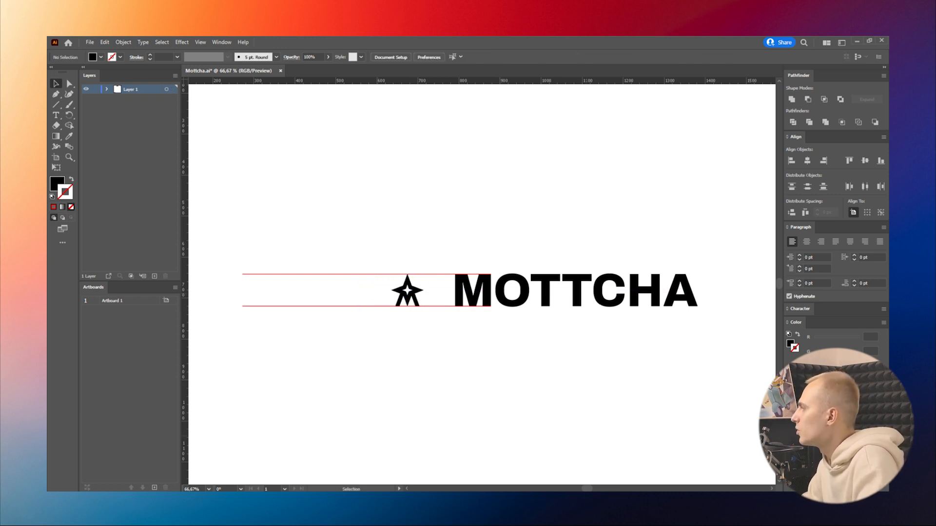
Add a guide line one letter height above the wordmark and enlarge the symbol from the baseline to two letter heights
{"action": "left_click_drag", "start_coordinate": [434, 318], "coordinate": [449, 242]}
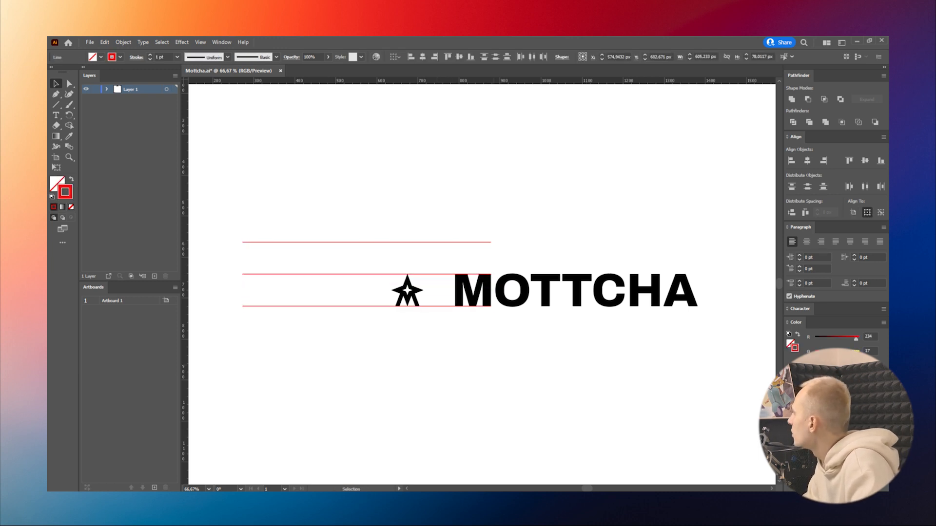
{"action": "key", "text": "ctrl+shift+a"}
{"action": "left_click", "coordinate": [409, 291]}
{"action": "mouse_move", "coordinate": [408, 274]}
{"action": "left_mouse_down"}
{"action": "mouse_move", "coordinate": [408, 242]}
{"action": "mouse_move", "coordinate": [411, 268]}
{"action": "left_mouse_up"}
{"action": "key", "text": "ctrl+shift+a"}
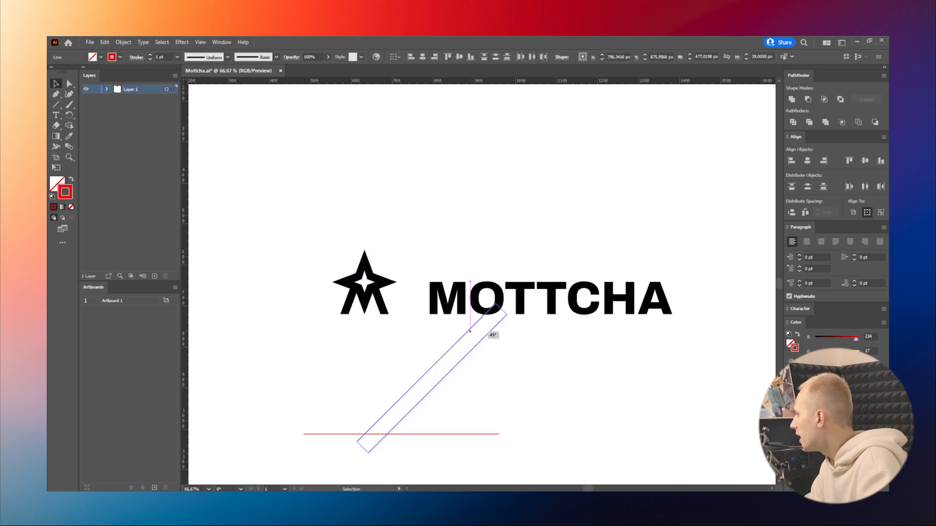
Turn a closely spaced pair of guide lines upright against the wordmark's M and move the symbol up to that spacing
{"action": "left_click_drag", "start_coordinate": [490, 315], "coordinate": [447, 331]}
{"action": "left_click_drag", "start_coordinate": [450, 395], "coordinate": [429, 306]}
{"action": "key", "text": "ctrl+shift+a"}
{"action": "left_click_drag", "start_coordinate": [364, 288], "coordinate": [412, 282]}
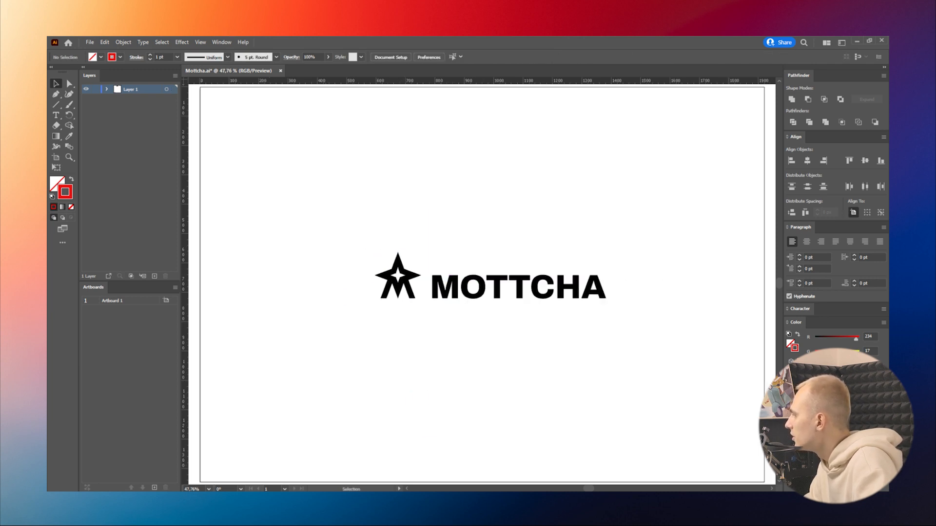